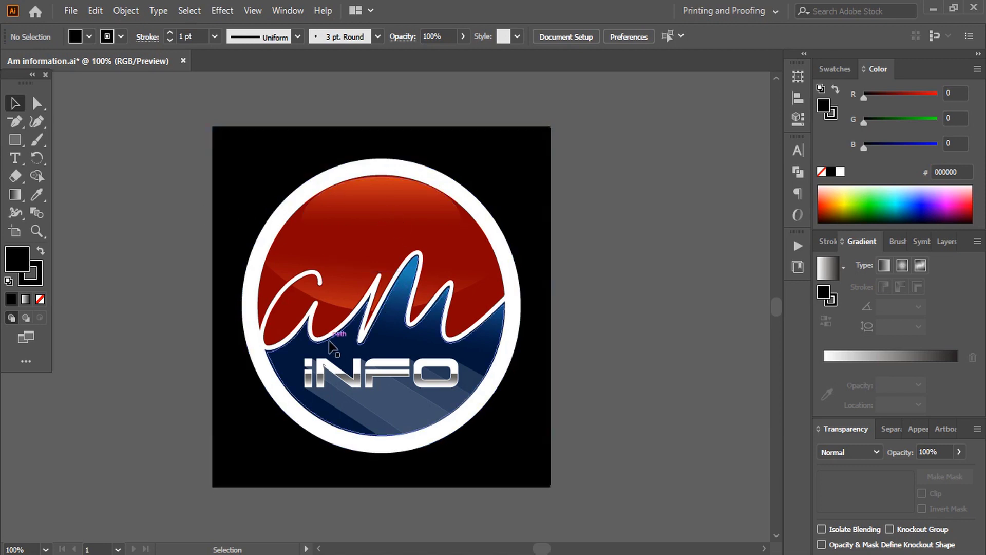
- Create a new 2560 × 1440 px document (Untitled-6) through File > New
{"action": "left_click", "coordinate": [70, 11]}
{"action": "left_click", "coordinate": [114, 26]}
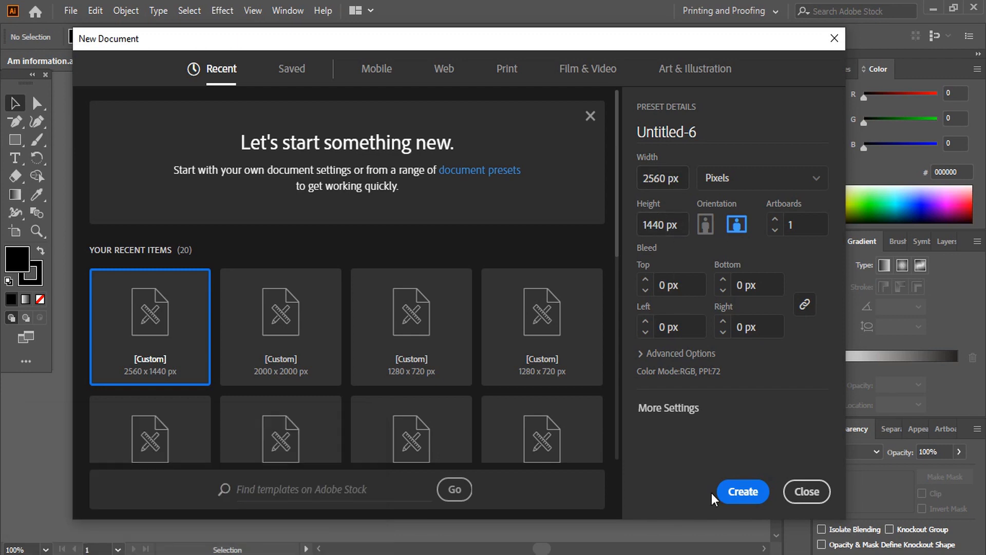
{"action": "left_click", "coordinate": [739, 492]}
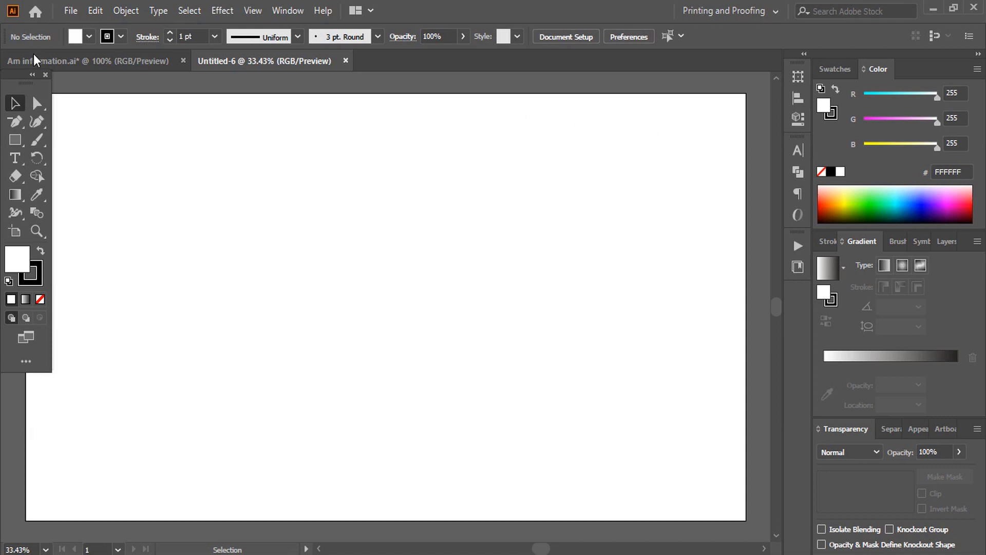
- Draw an exact 1546 px wide by 423 px high rectangle on the artboard
{"action": "left_click", "coordinate": [16, 140]}
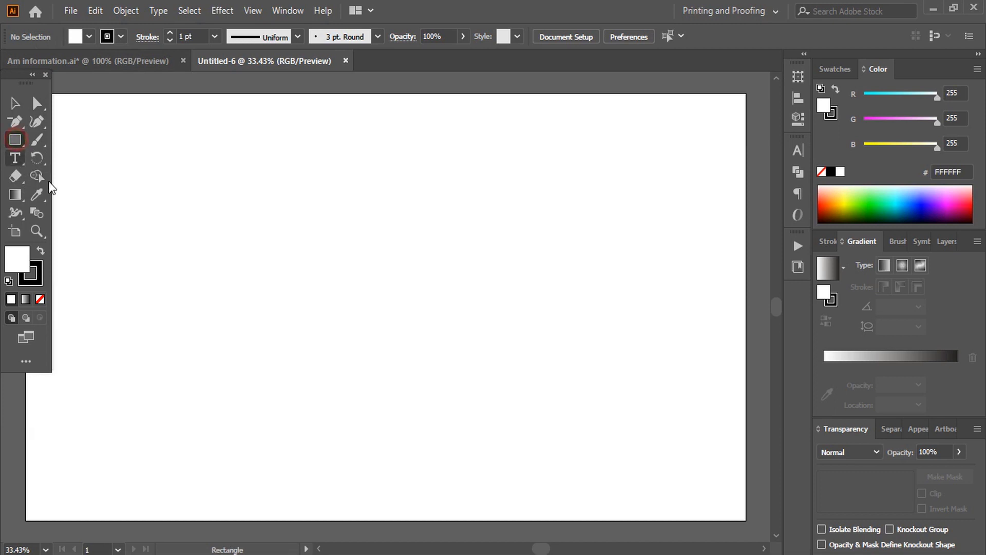
{"action": "left_click", "coordinate": [242, 262]}
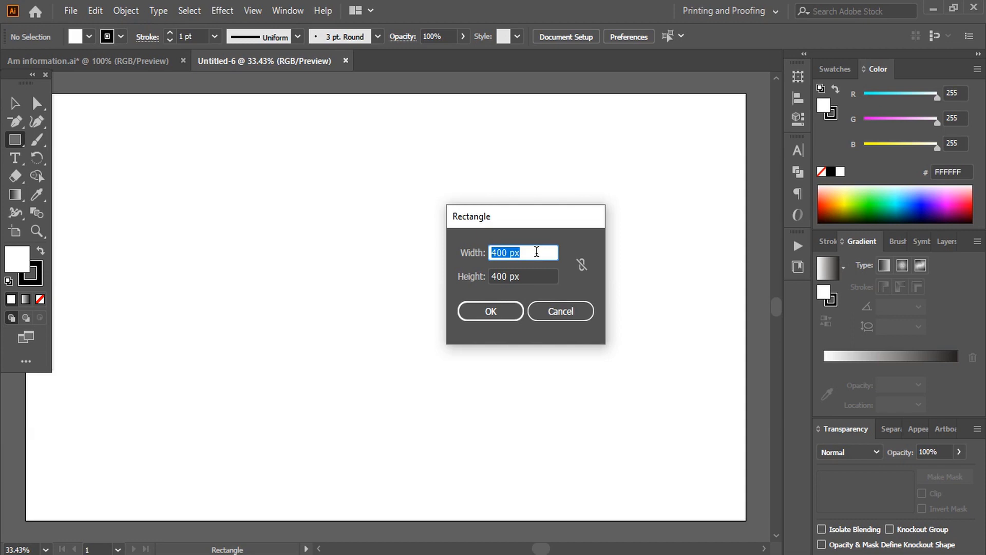
{"action": "type", "text": "15"}
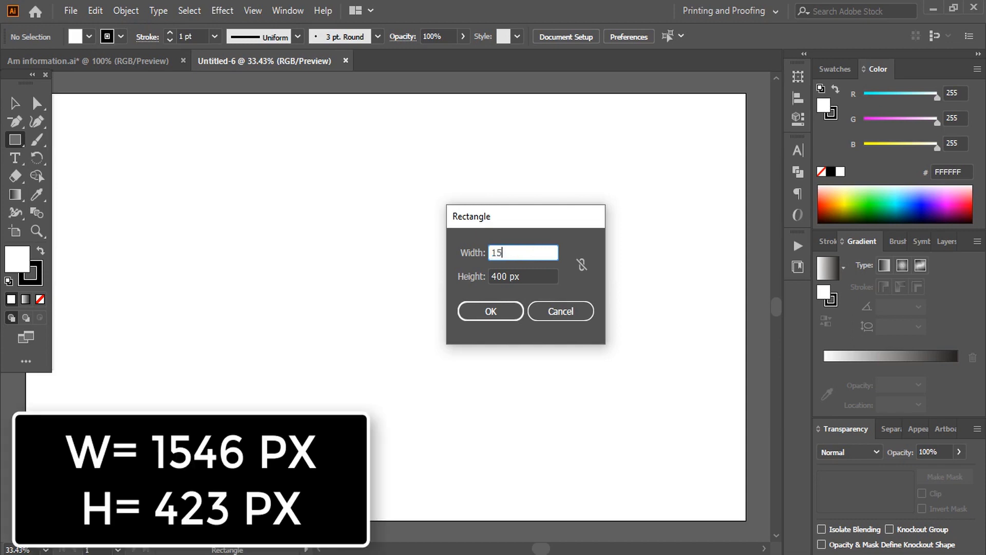
{"action": "type", "text": "46"}
{"action": "left_click", "coordinate": [519, 278]}
{"action": "left_click", "coordinate": [470, 280]}
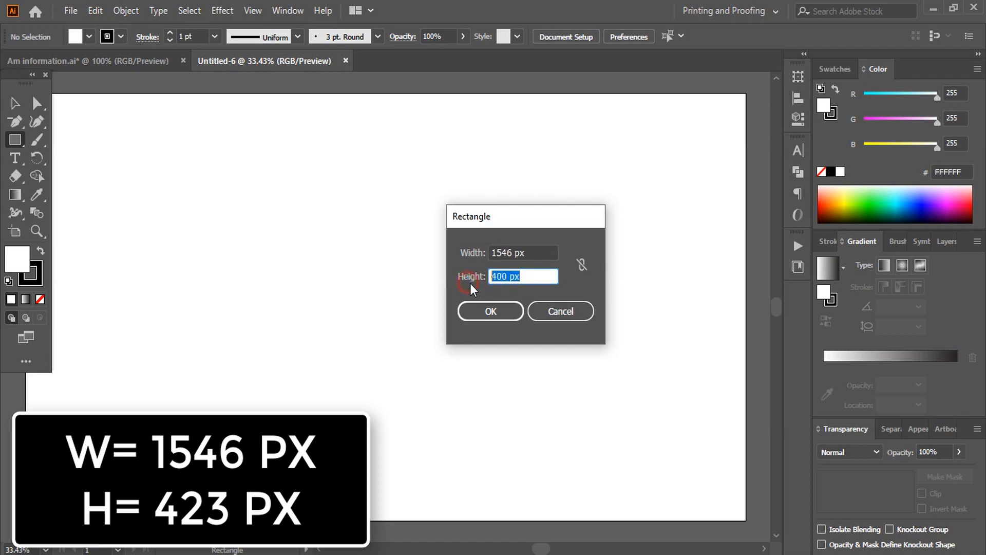
{"action": "type", "text": "423"}
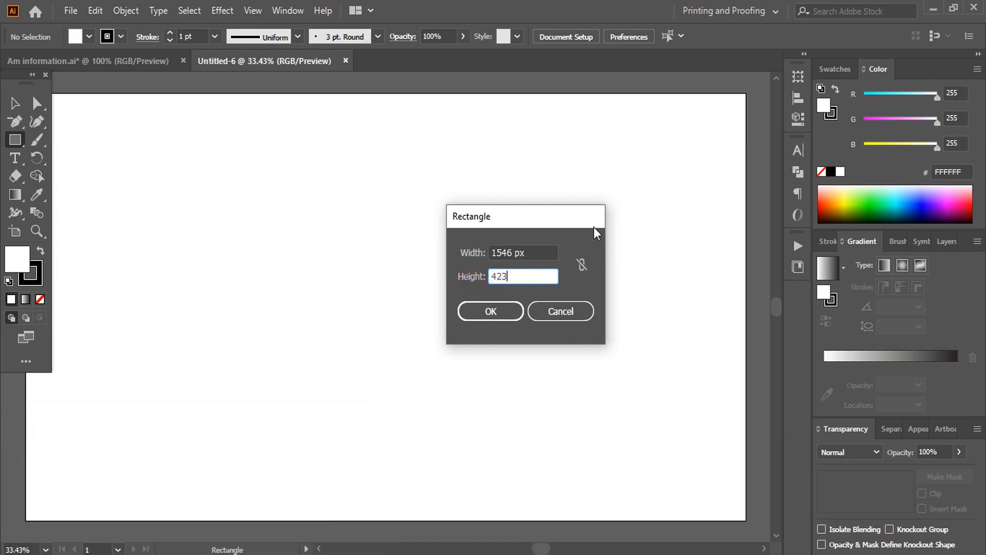
{"action": "left_click_drag", "start_coordinate": [557, 220], "coordinate": [470, 221]}
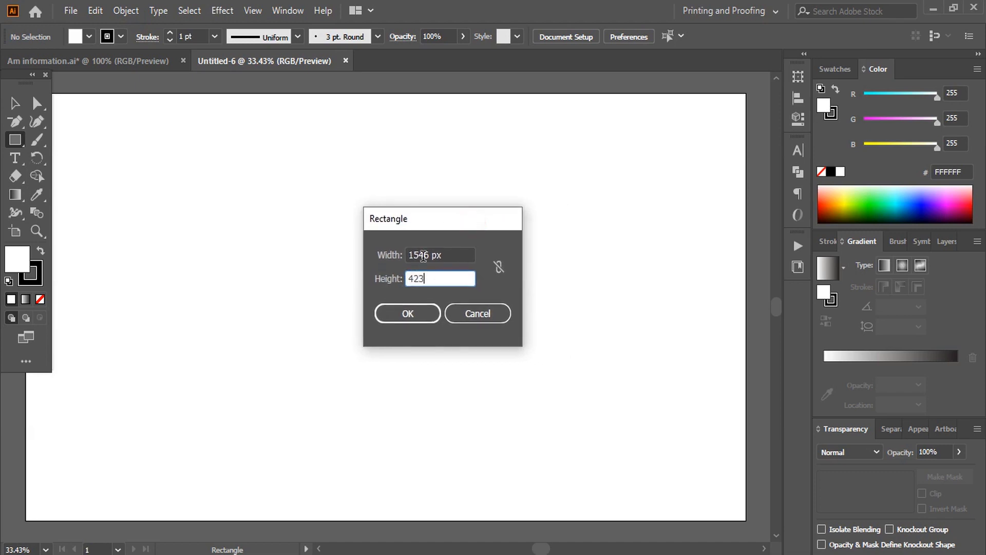
{"action": "left_click", "coordinate": [411, 319]}
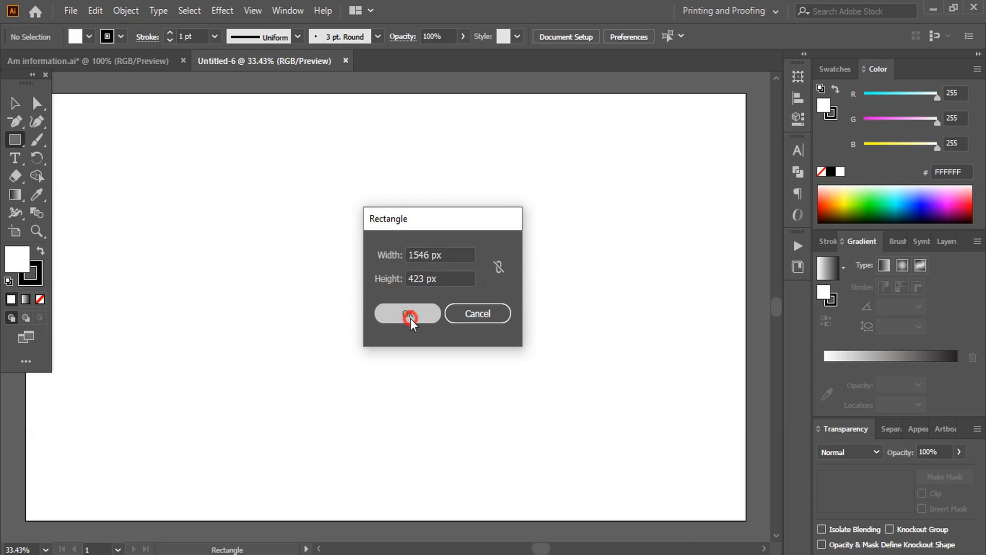
{"action": "left_click", "coordinate": [15, 103]}
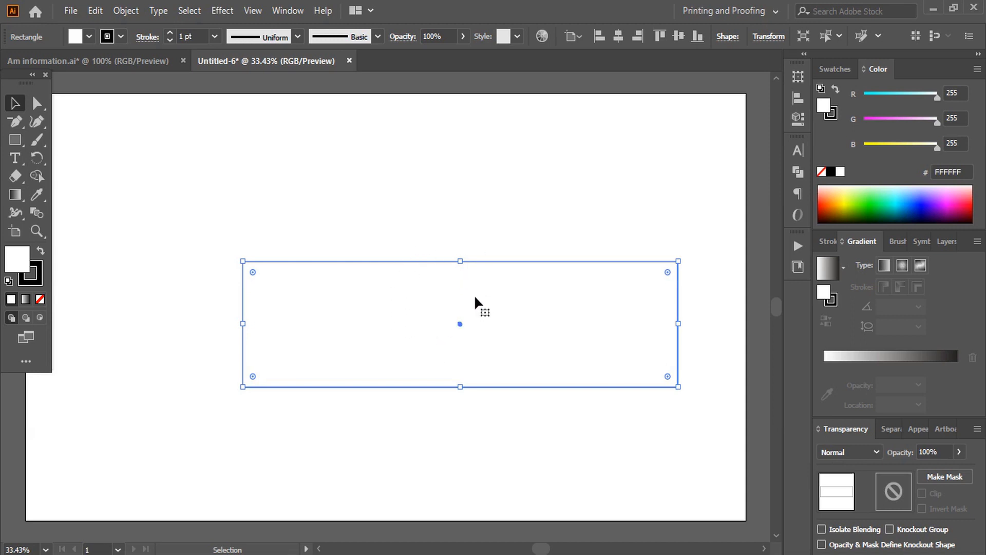
- Align the 1546 × 423 rectangle to the artboard's horizontal and vertical centre
{"action": "left_click", "coordinate": [621, 34]}
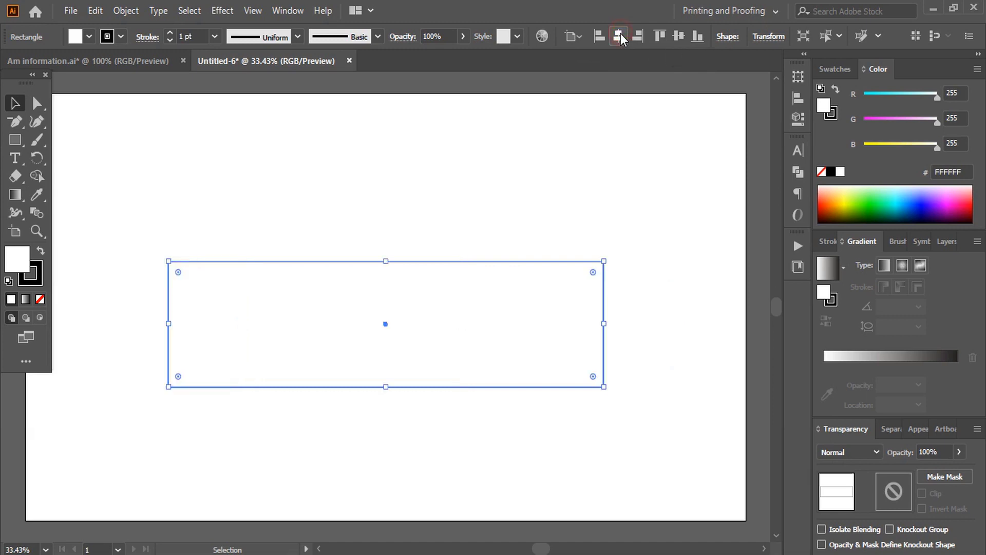
{"action": "left_click", "coordinate": [681, 34]}
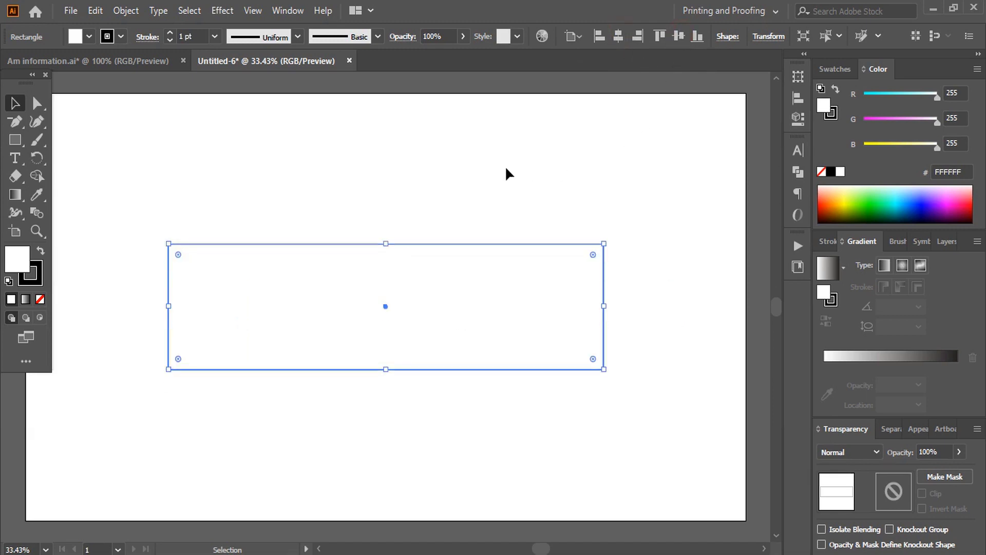
{"action": "left_click", "coordinate": [461, 172]}
{"action": "left_click", "coordinate": [412, 244]}
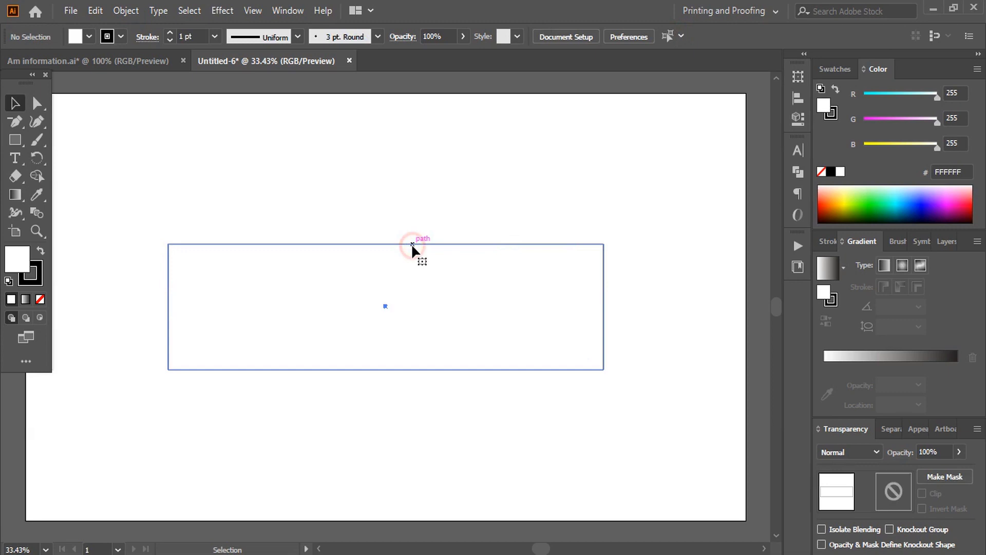
{"action": "left_click", "coordinate": [404, 176]}
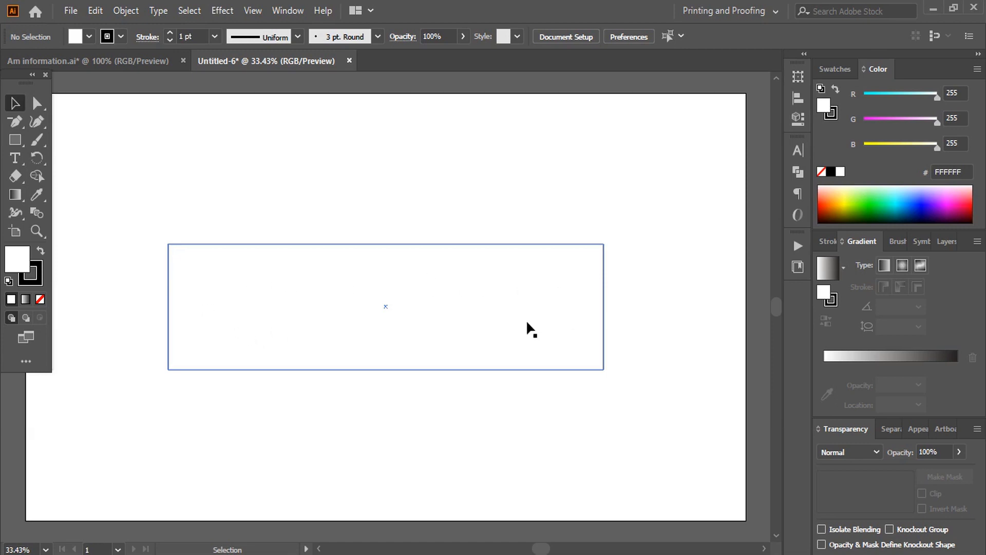
- Bring the logo over from Am information.ai onto the banner artboard
{"action": "left_click", "coordinate": [110, 62]}
{"action": "left_click_drag", "start_coordinate": [362, 247], "coordinate": [390, 221]}
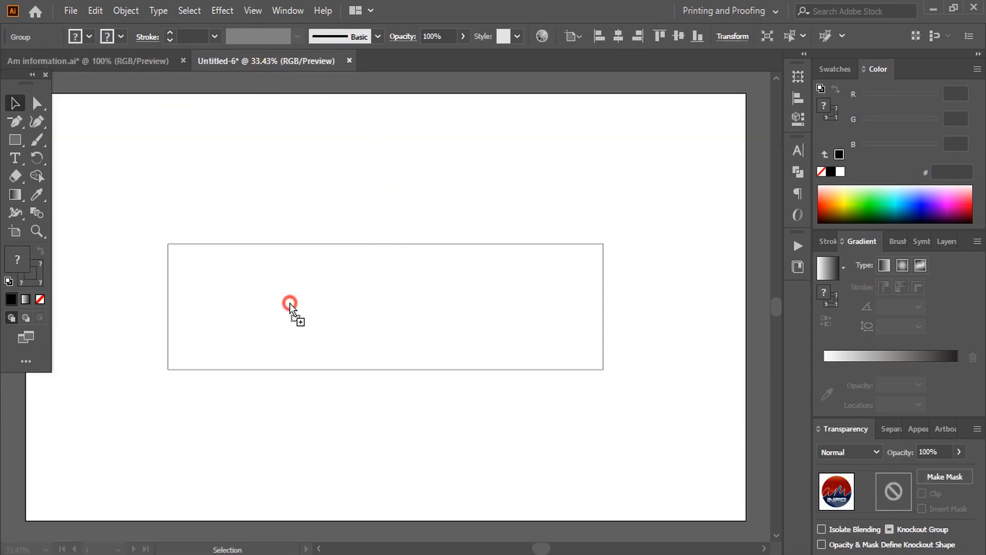
{"action": "left_click_drag", "start_coordinate": [289, 303], "coordinate": [192, 292]}
{"action": "left_click", "coordinate": [327, 163]}
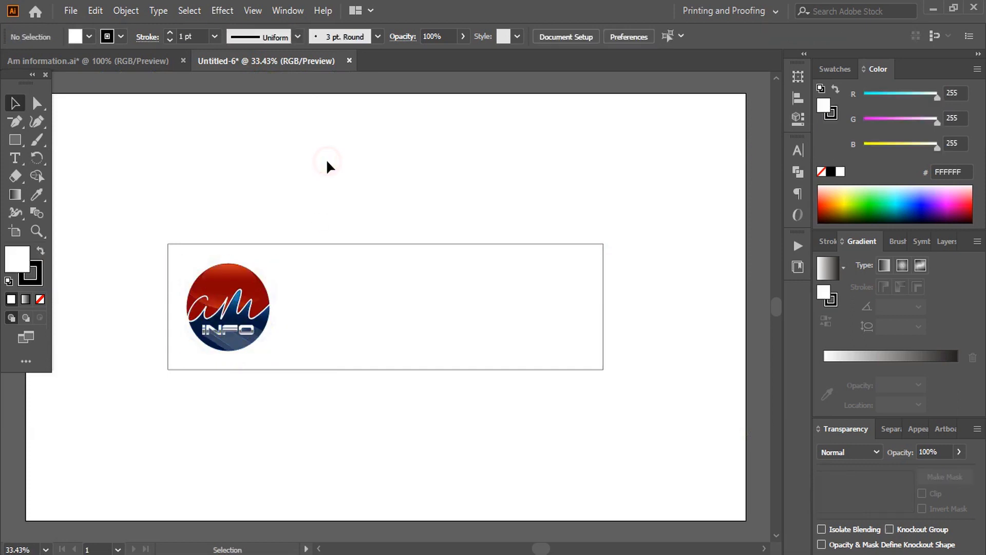
- Add a text object reading 'AM INFORMATION'
{"action": "left_click", "coordinate": [14, 159]}
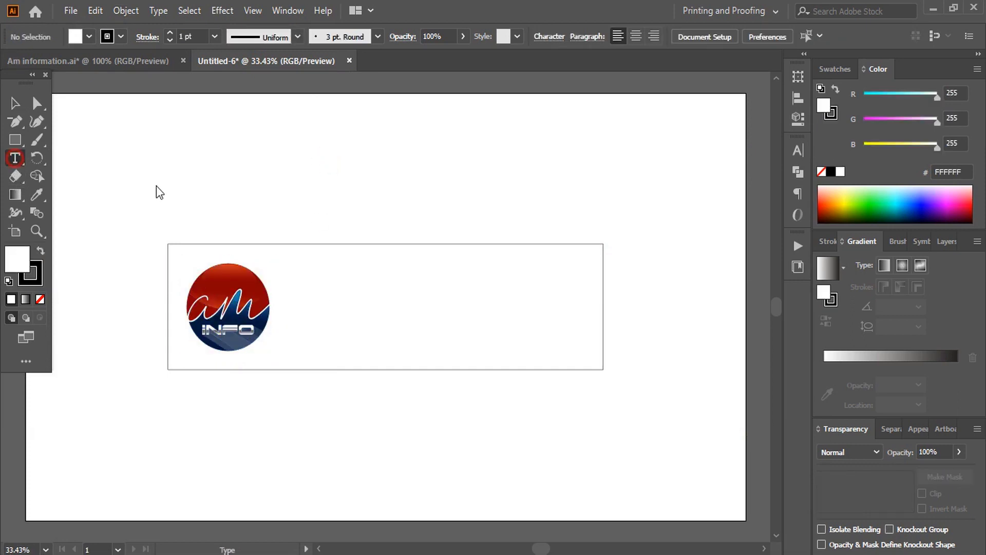
{"action": "left_click", "coordinate": [311, 206]}
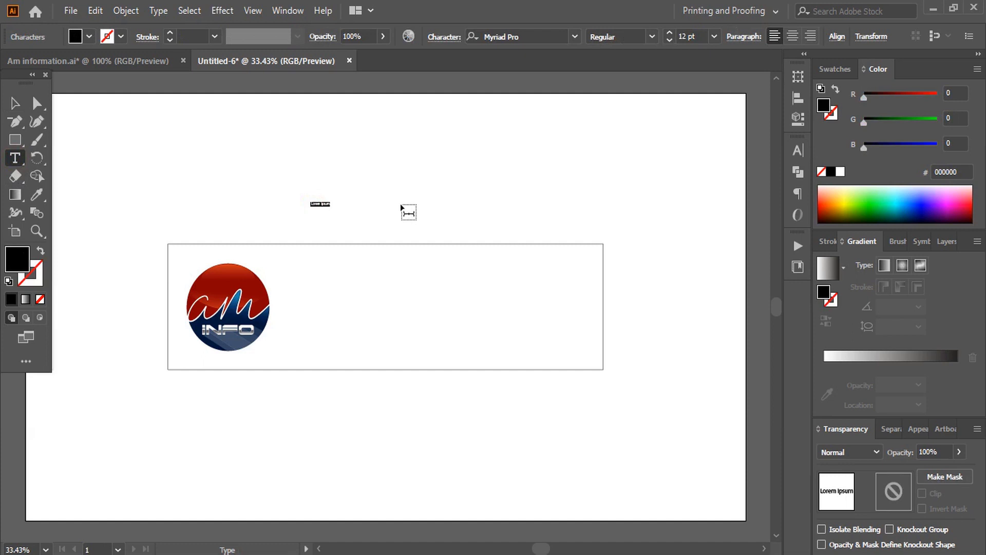
{"action": "type", "text": "a"}
{"action": "key", "text": "BackSpace"}
{"action": "type", "text": "AM INFORMATION"}
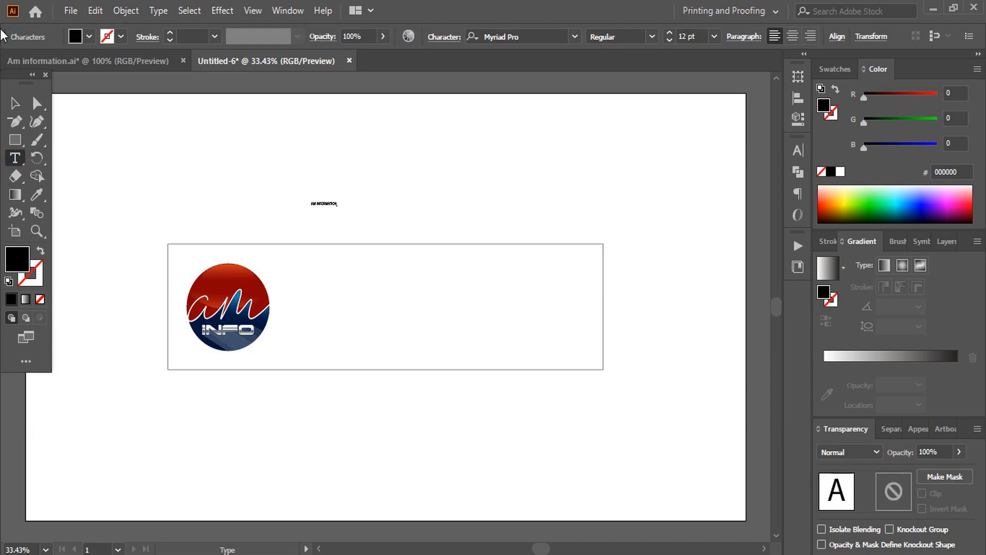
- Enlarge the AM INFORMATION text and position it beside the logo inside the rectangle
{"action": "left_click", "coordinate": [14, 103]}
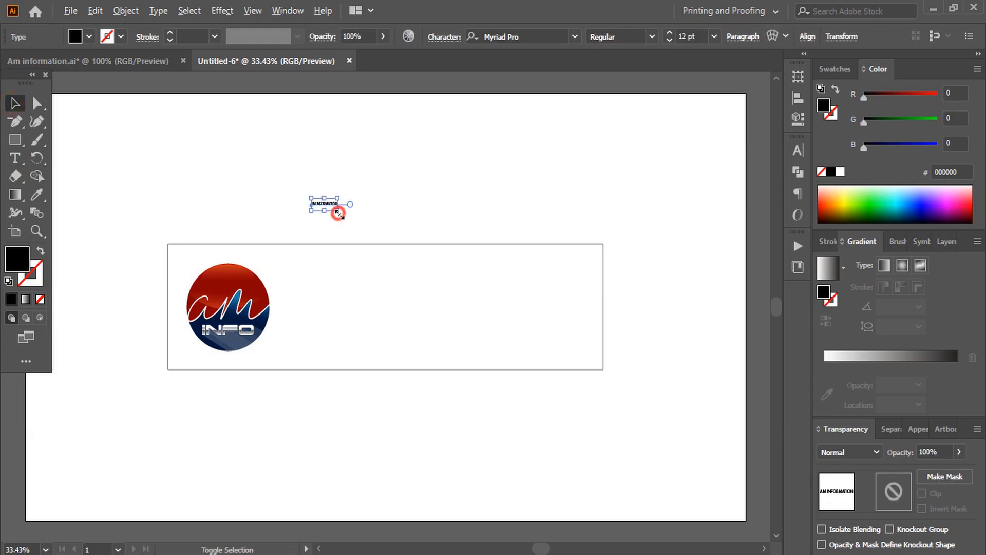
{"action": "left_click_drag", "start_coordinate": [337, 212], "coordinate": [470, 308]}
{"action": "left_click_drag", "start_coordinate": [595, 306], "coordinate": [580, 306]}
{"action": "left_click_drag", "start_coordinate": [519, 309], "coordinate": [503, 307]}
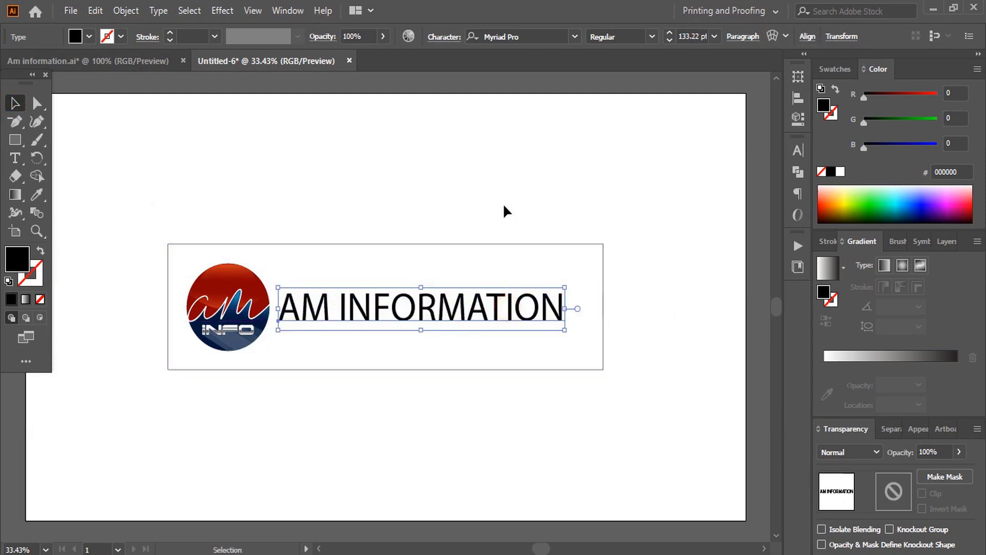
{"action": "left_click", "coordinate": [498, 181]}
- Set the AM INFORMATION text in the Impact font
{"action": "left_click", "coordinate": [452, 322]}
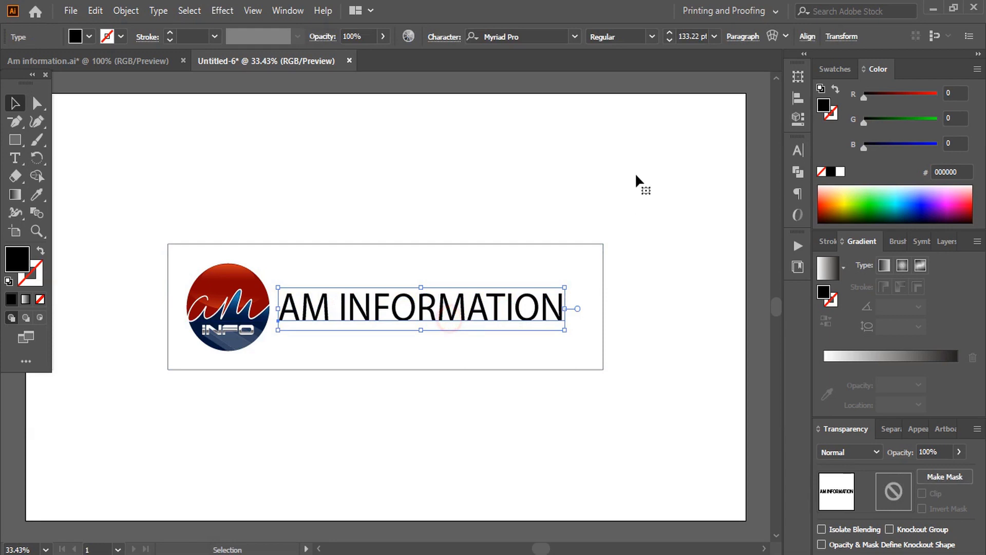
{"action": "left_click", "coordinate": [576, 38]}
{"action": "left_click", "coordinate": [659, 139]}
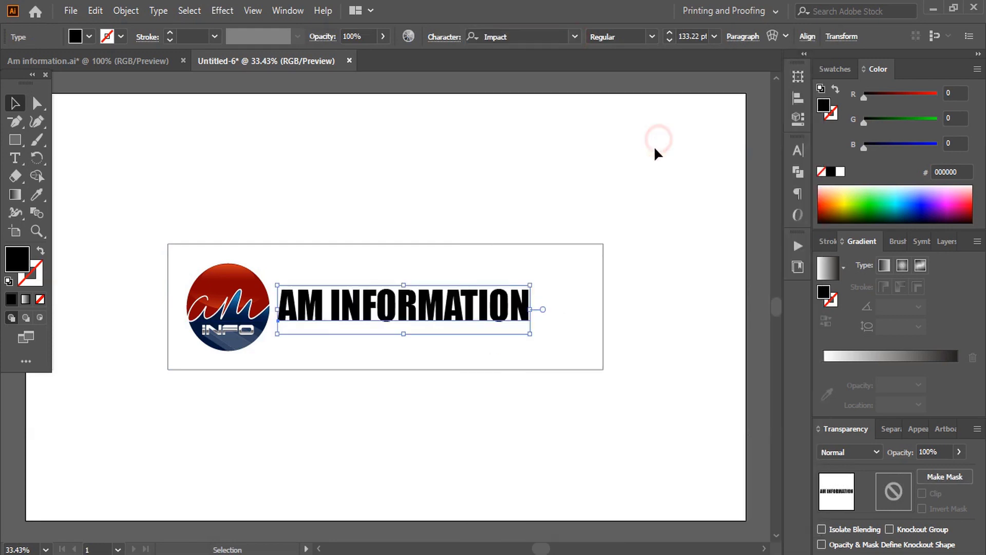
{"action": "left_click", "coordinate": [444, 177]}
- Duplicate the logo, scale the copy up greatly, and centre it on the artboard
{"action": "key", "text": "ctrl+minus"}
{"action": "left_click", "coordinate": [280, 307]}
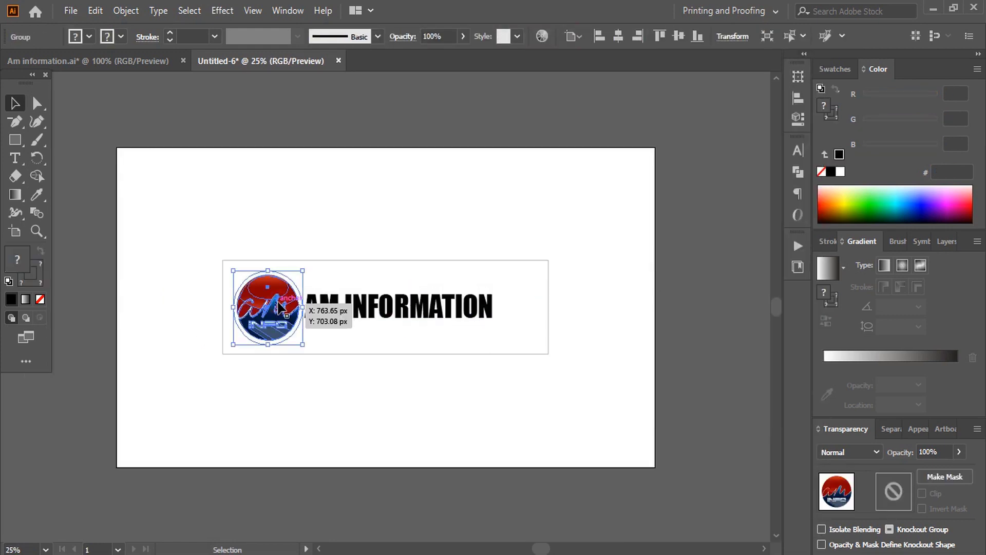
{"action": "left_click_drag", "start_coordinate": [280, 306], "coordinate": [529, 233]}
{"action": "left_click_drag", "start_coordinate": [559, 268], "coordinate": [651, 380]}
{"action": "left_click_drag", "start_coordinate": [617, 218], "coordinate": [512, 311]}
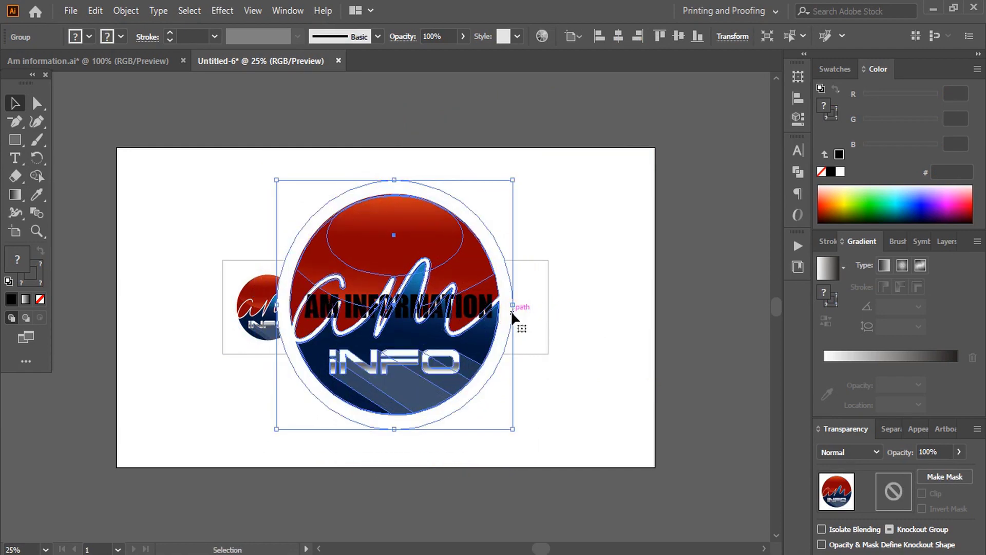
{"action": "left_click", "coordinate": [584, 224]}
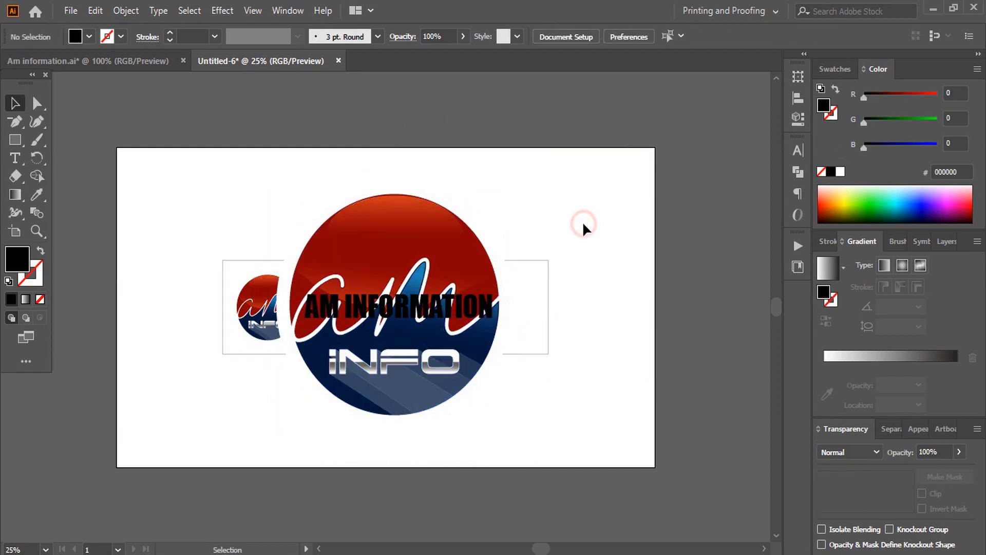
- Send the large logo copy to the back with Arrange > Send to Back
{"action": "left_click", "coordinate": [383, 233]}
{"action": "right_click", "coordinate": [383, 236]}
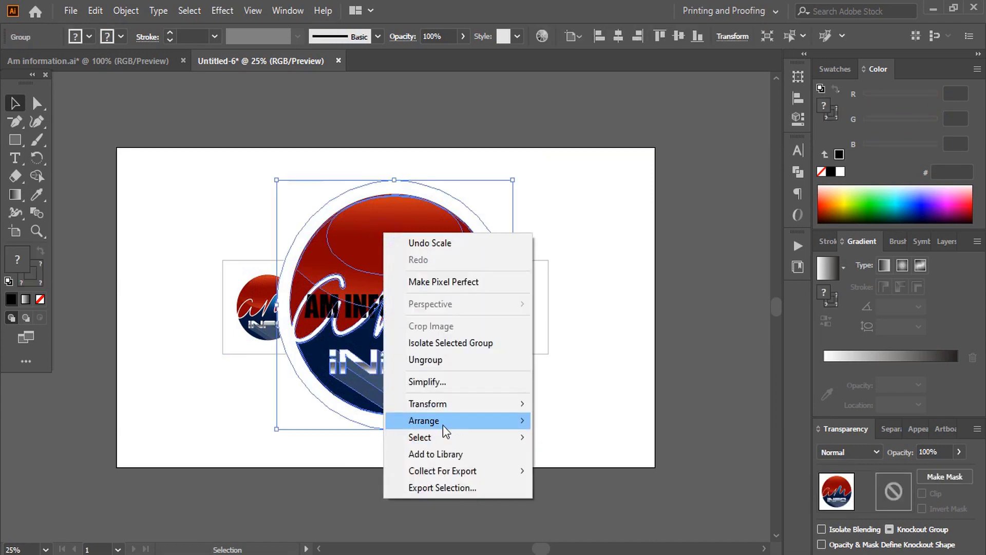
{"action": "mouse_move", "coordinate": [448, 425]}
{"action": "left_click", "coordinate": [586, 472]}
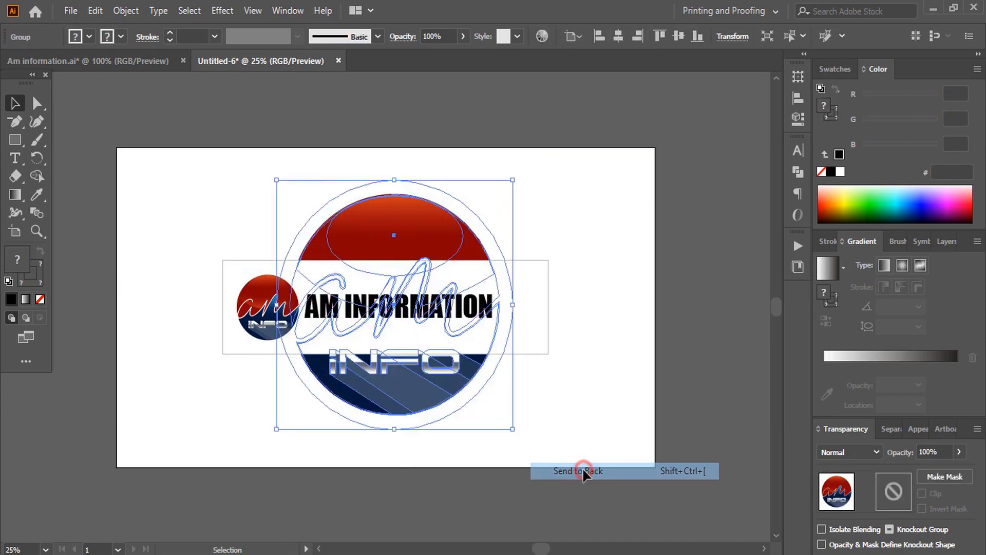
{"action": "left_click", "coordinate": [655, 309]}
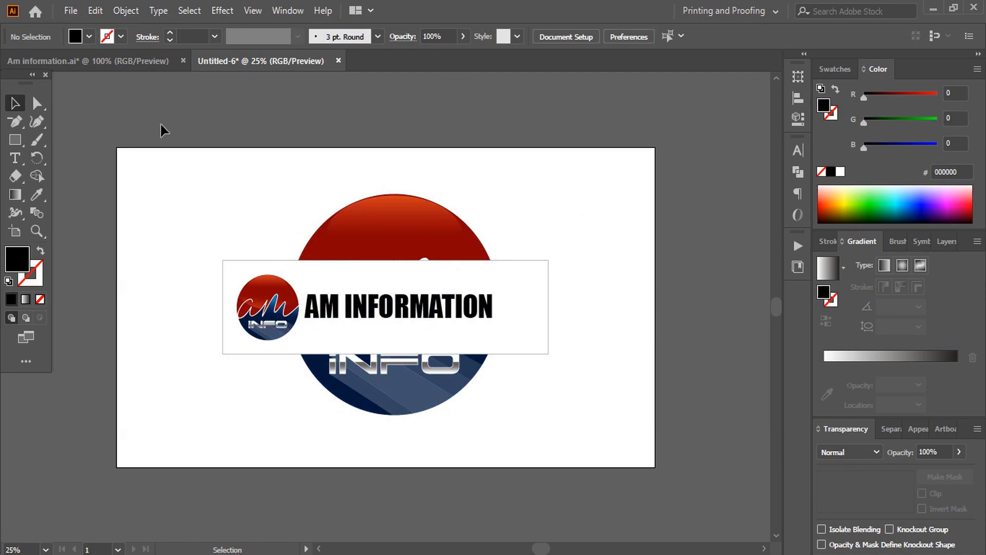
- Fill the banner rectangle with a dark grey swatch
{"action": "left_click", "coordinate": [232, 273]}
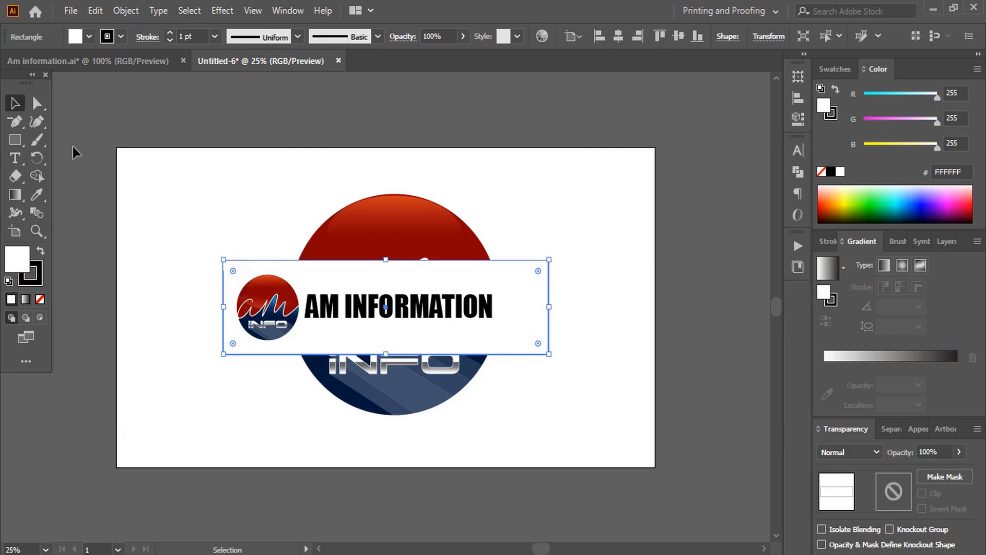
{"action": "left_click", "coordinate": [833, 73]}
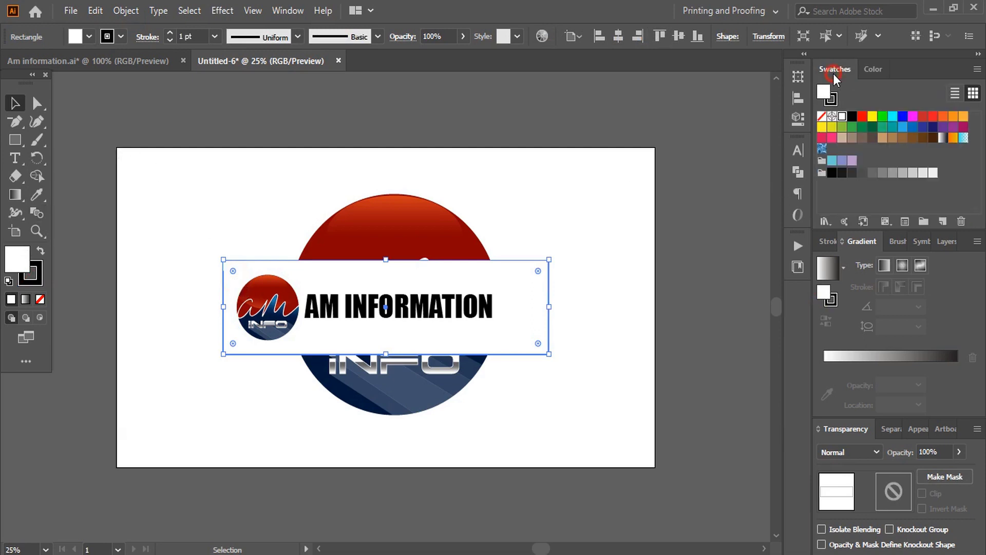
{"action": "left_click", "coordinate": [851, 173]}
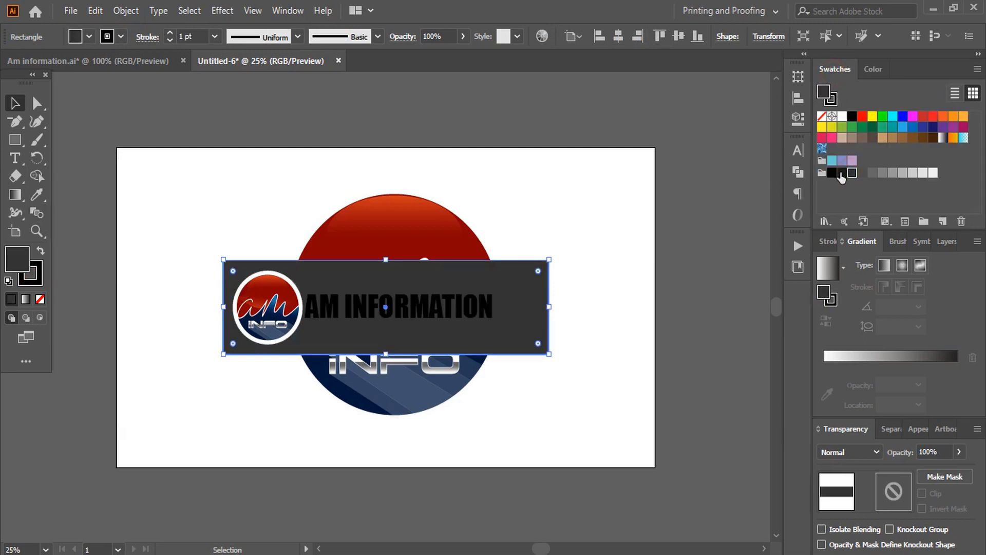
- Darken the banner to near-black, make AM INFORMATION white, and nudge it slightly right
{"action": "left_click", "coordinate": [841, 173]}
{"action": "left_click", "coordinate": [630, 295]}
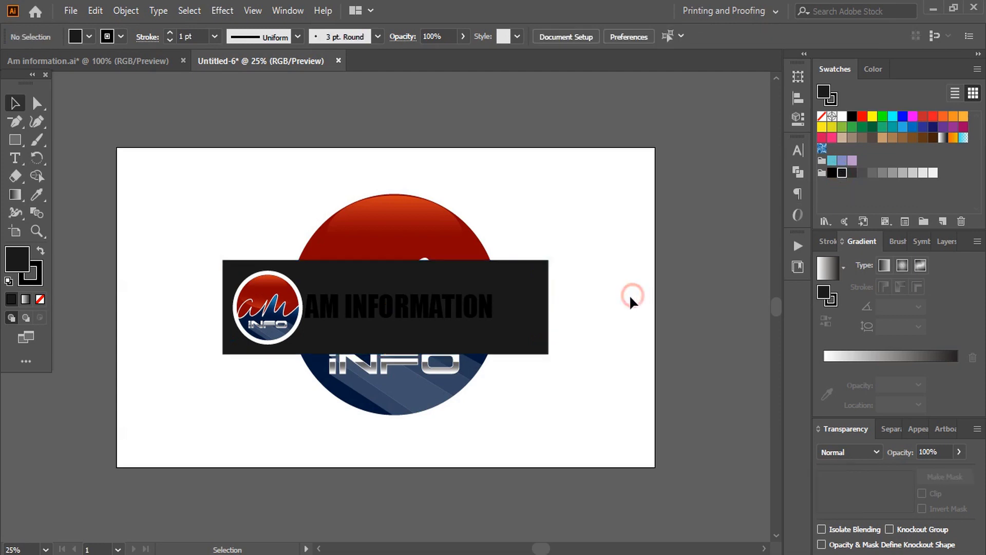
{"action": "left_click", "coordinate": [451, 311]}
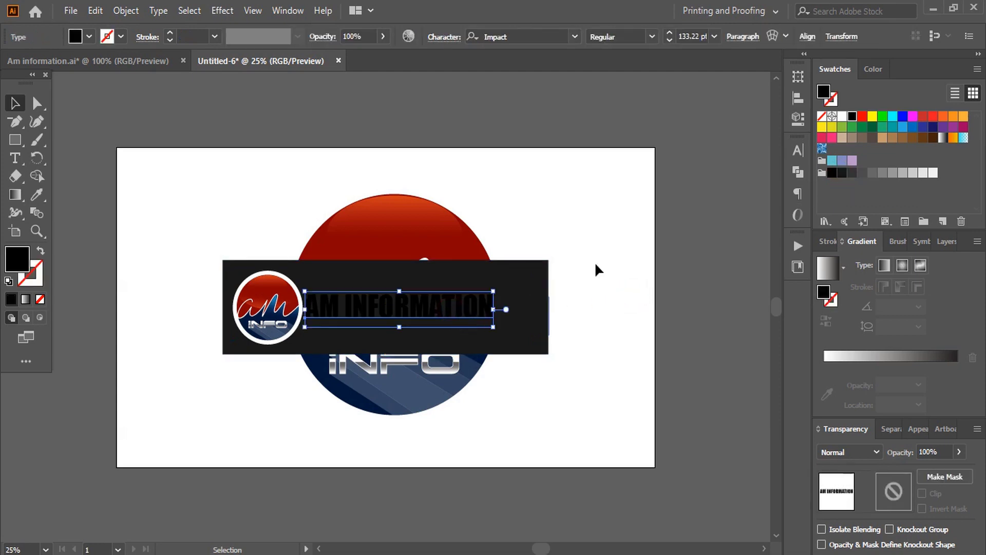
{"action": "left_click", "coordinate": [842, 116]}
{"action": "left_click", "coordinate": [677, 299]}
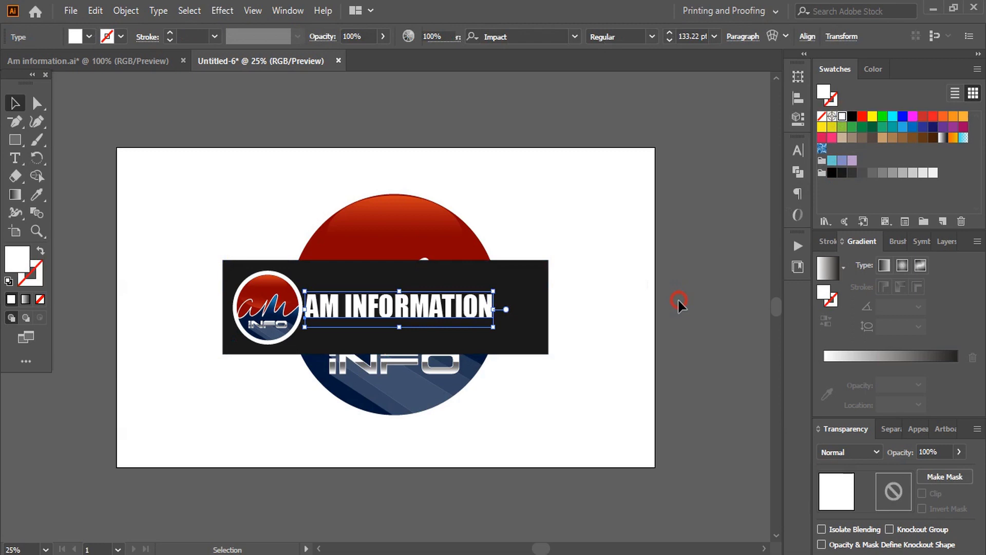
{"action": "key", "text": "ctrl+="}
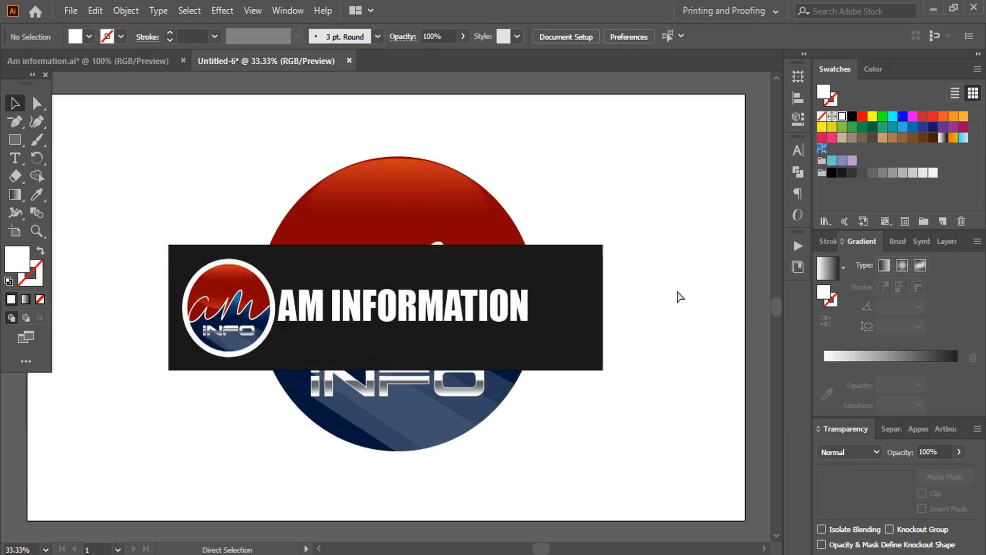
{"action": "left_click_drag", "start_coordinate": [468, 307], "coordinate": [477, 307]}
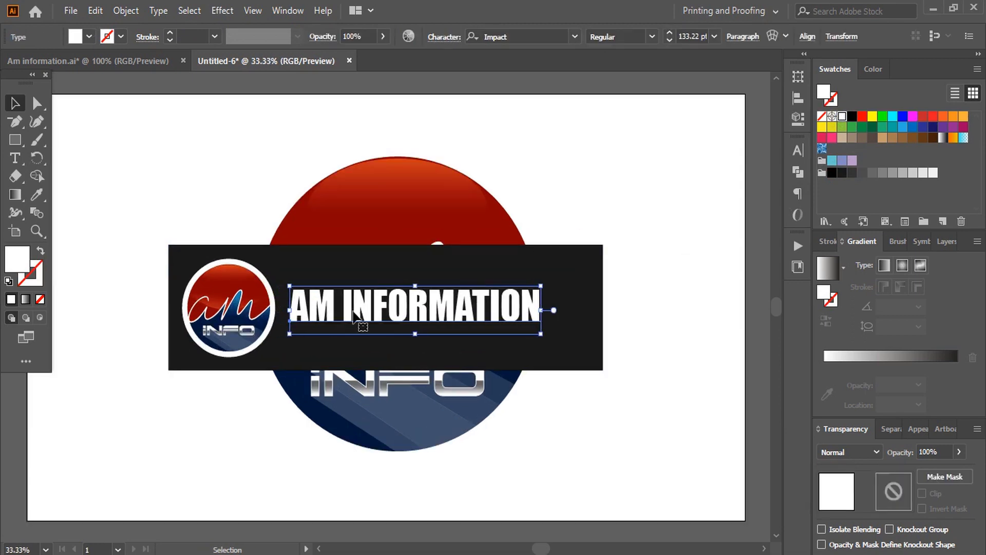
- Group the small logo and AM INFORMATION heading, then horizontally centre the group
{"action": "left_click", "coordinate": [254, 313], "text": "shift"}
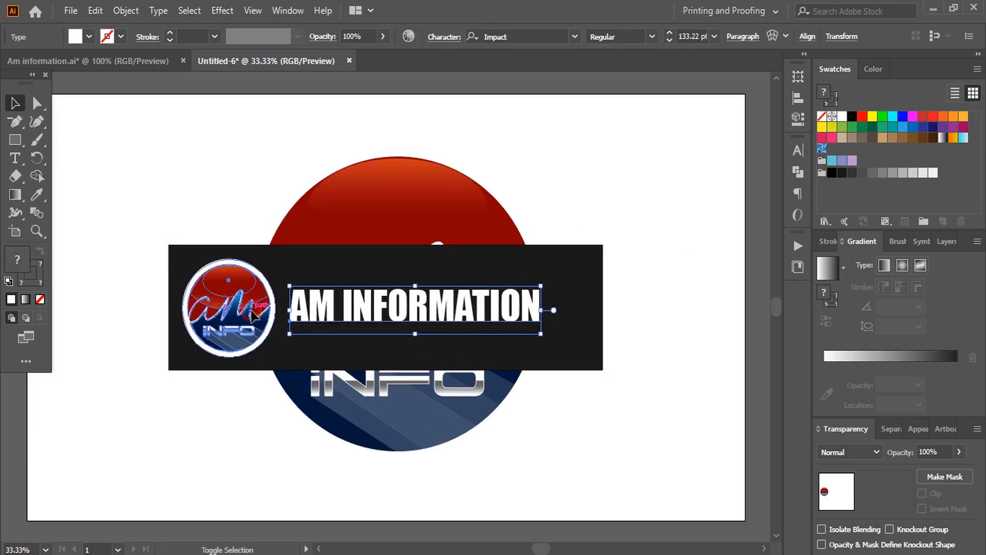
{"action": "left_click", "coordinate": [126, 10]}
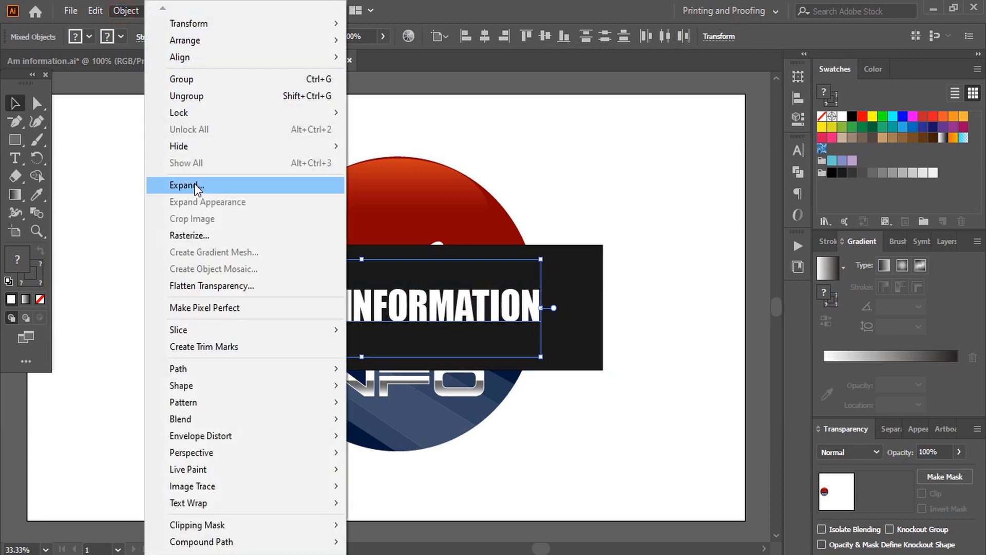
{"action": "left_click", "coordinate": [189, 83]}
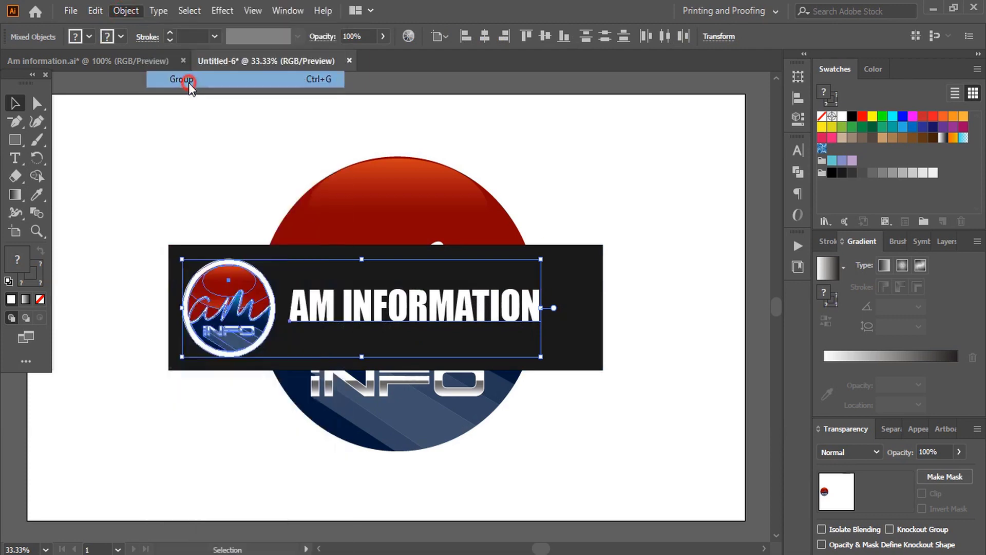
{"action": "left_click", "coordinate": [486, 35]}
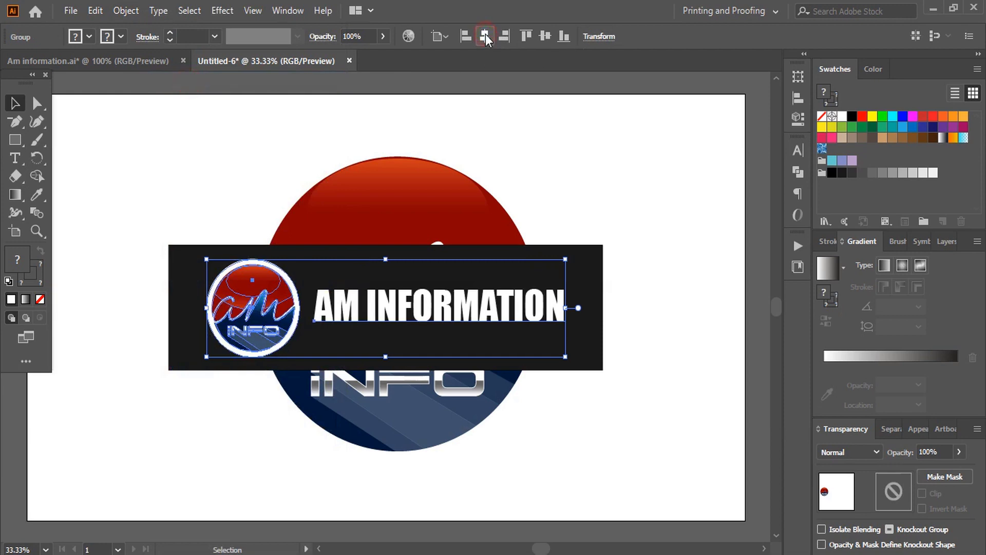
{"action": "left_click", "coordinate": [632, 148]}
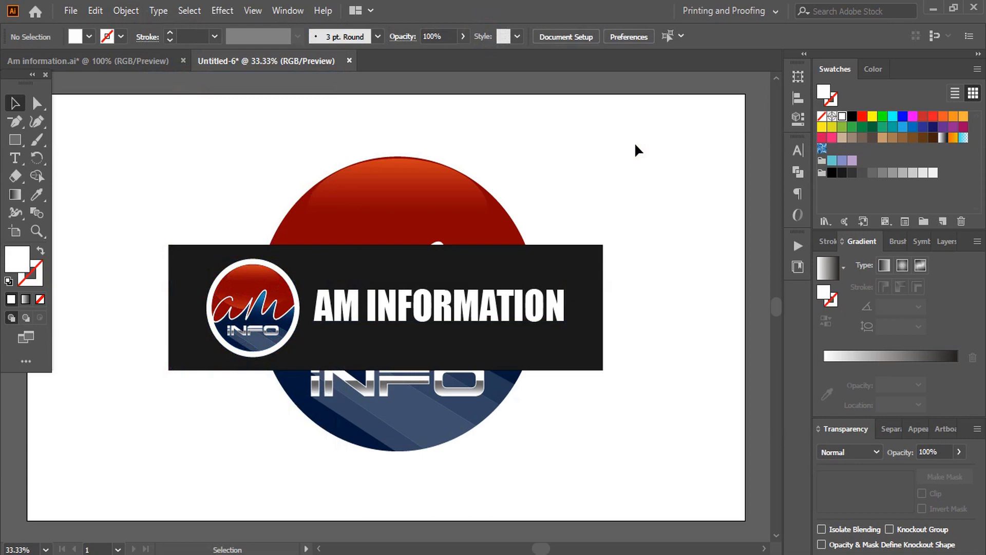
{"action": "key", "text": "ctrl+minus"}
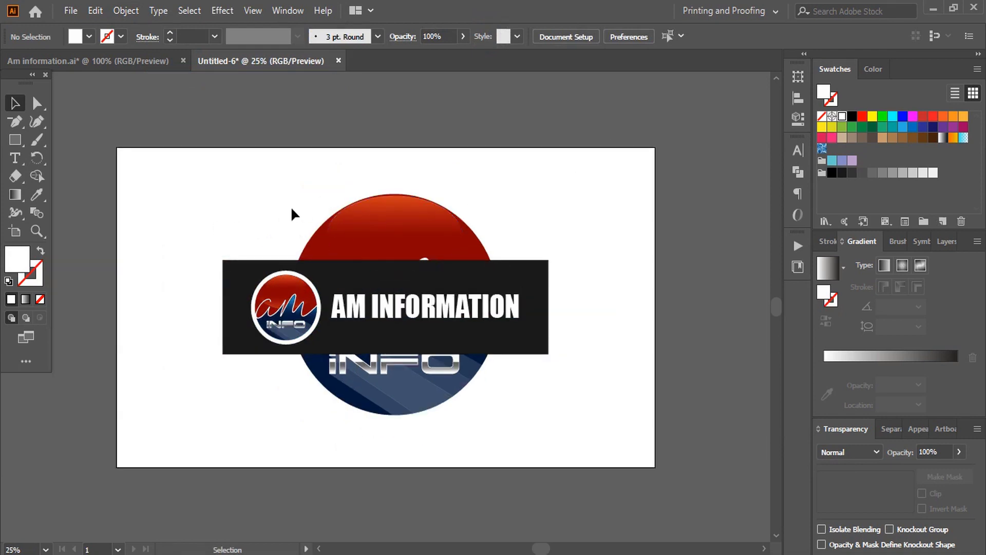
- Draw a 2560×1440 rectangle over the whole artboard and send it to the back
{"action": "left_click", "coordinate": [14, 140]}
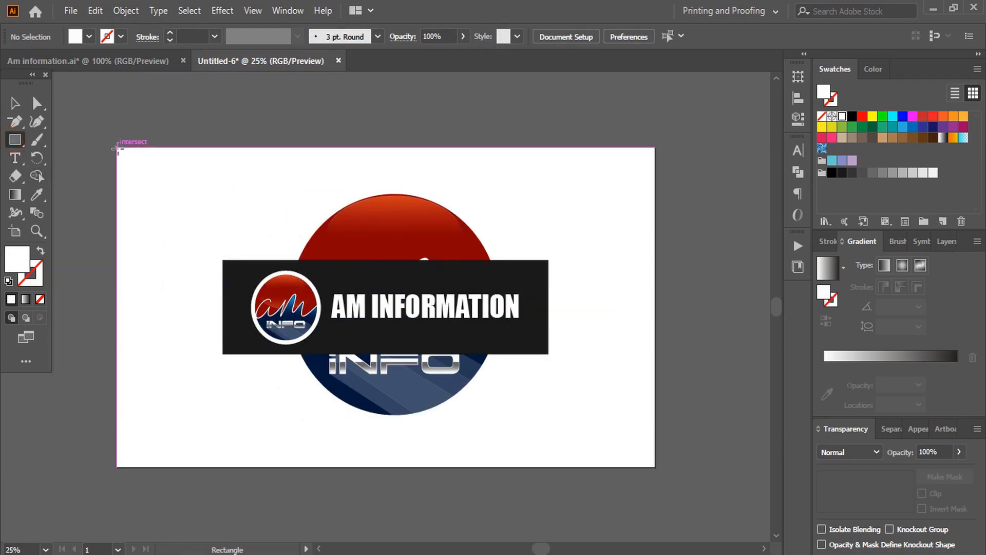
{"action": "mouse_move", "coordinate": [116, 148]}
{"action": "left_mouse_down"}
{"action": "mouse_move", "coordinate": [276, 266]}
{"action": "mouse_move", "coordinate": [672, 467]}
{"action": "mouse_move", "coordinate": [656, 468]}
{"action": "left_mouse_up"}
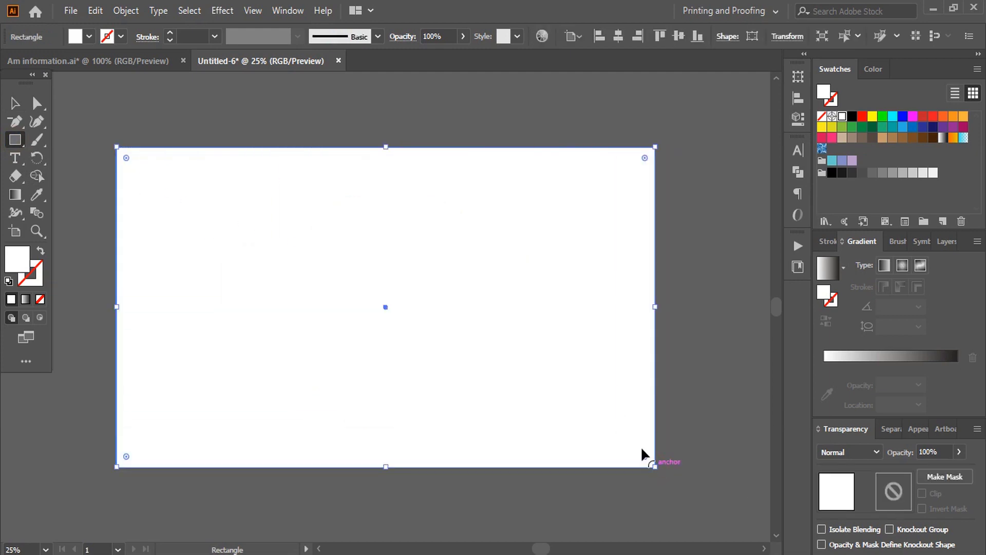
{"action": "key", "text": "v"}
{"action": "right_click", "coordinate": [433, 225]}
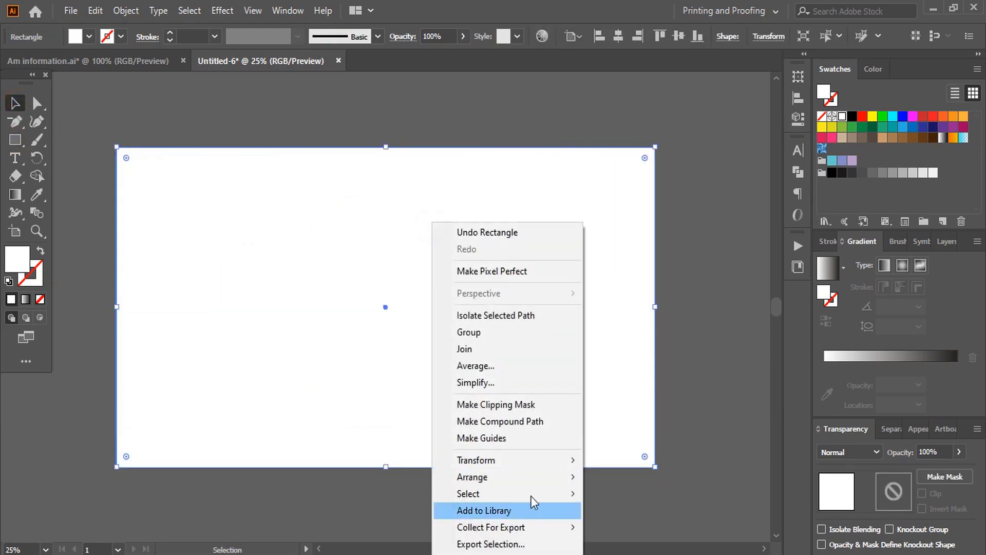
{"action": "mouse_move", "coordinate": [537, 488]}
{"action": "left_click", "coordinate": [627, 528]}
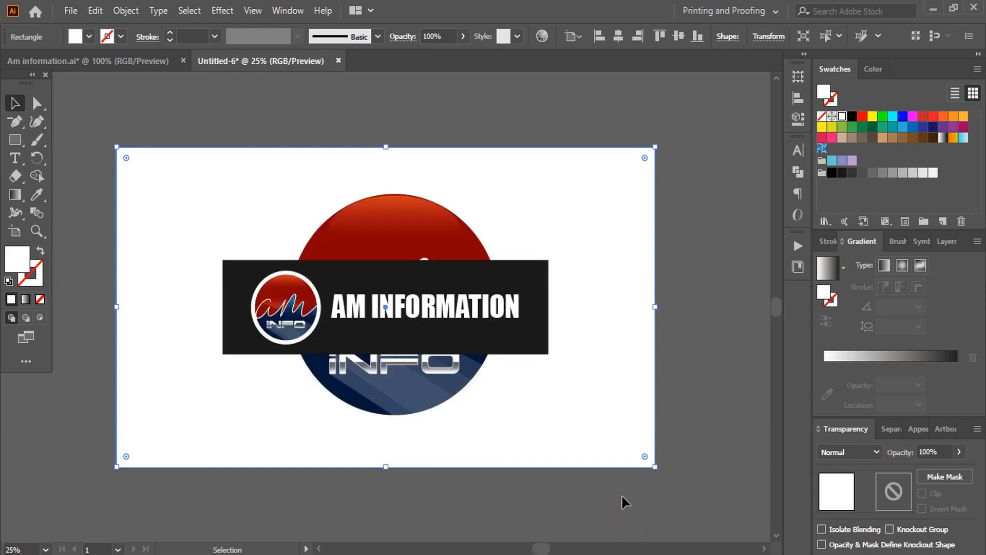
- Fill the background rectangle with the logo's blue gradient using the Eyedropper
{"action": "left_click", "coordinate": [36, 194]}
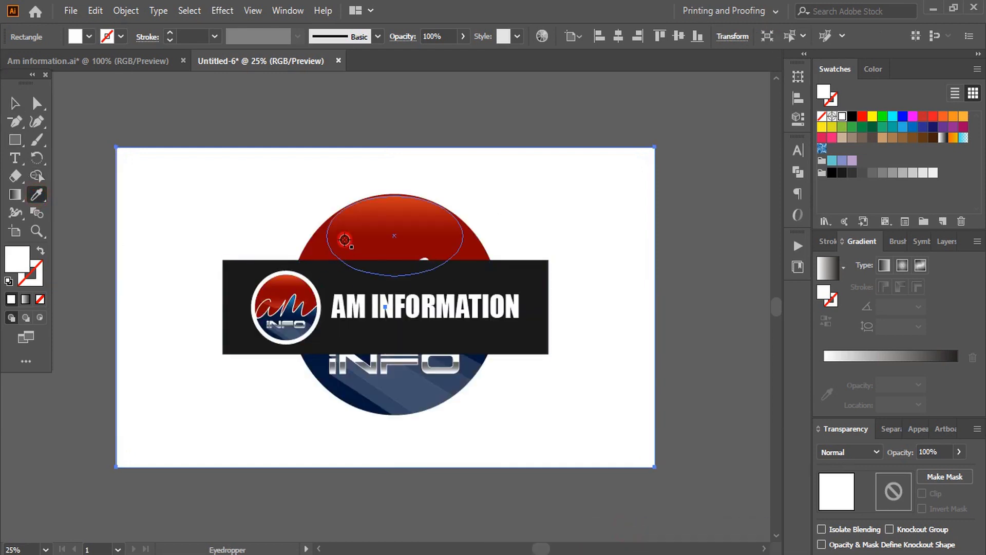
{"action": "left_click", "coordinate": [345, 240]}
{"action": "left_click", "coordinate": [321, 383]}
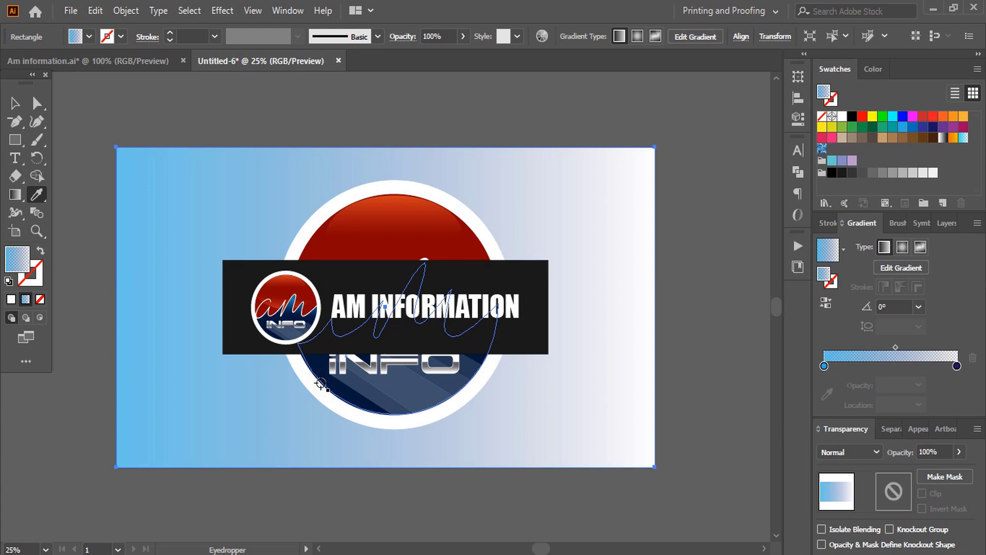
{"action": "key", "text": "v"}
{"action": "left_click", "coordinate": [308, 137]}
- Set the large logo circle's opacity to 20%
{"action": "left_click", "coordinate": [392, 238]}
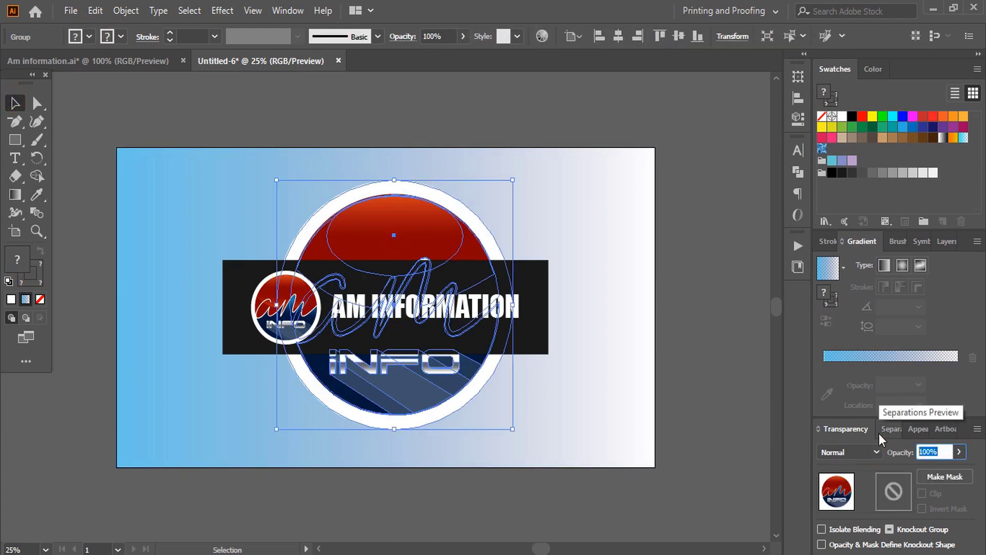
{"action": "type", "text": "20"}
{"action": "key", "text": "Return"}
{"action": "left_click", "coordinate": [483, 92]}
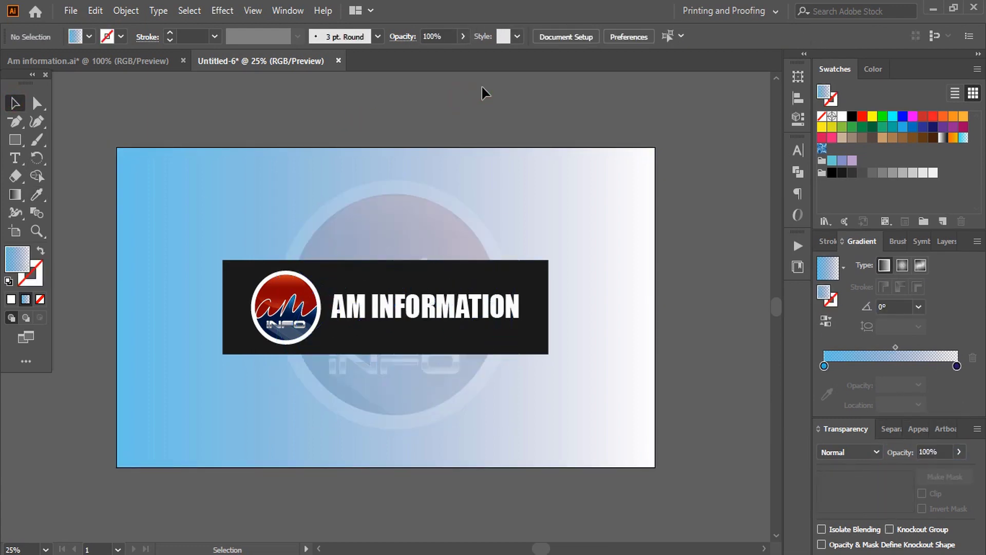
{"action": "key", "text": "ctrl+equal"}
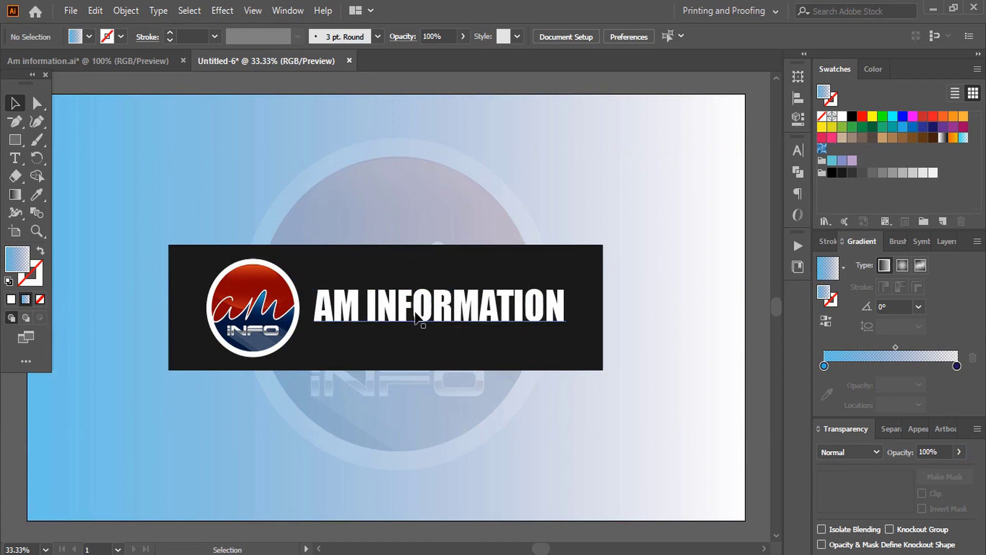
- Export the banner with Save for Web (Legacy) as the JPEG 'YUI' on the Desktop
{"action": "left_click", "coordinate": [70, 10]}
{"action": "mouse_move", "coordinate": [173, 280]}
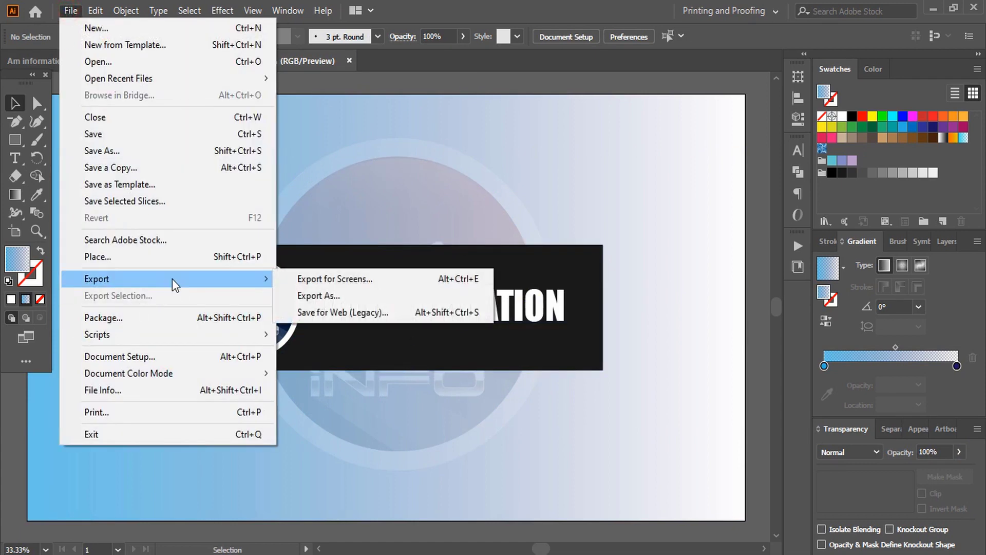
{"action": "left_click", "coordinate": [346, 315]}
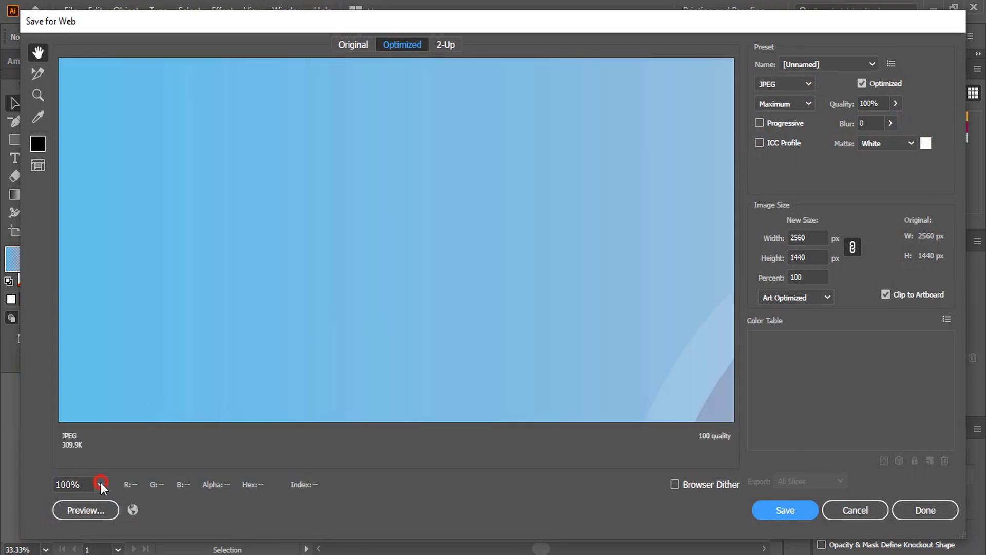
{"action": "left_click", "coordinate": [101, 483]}
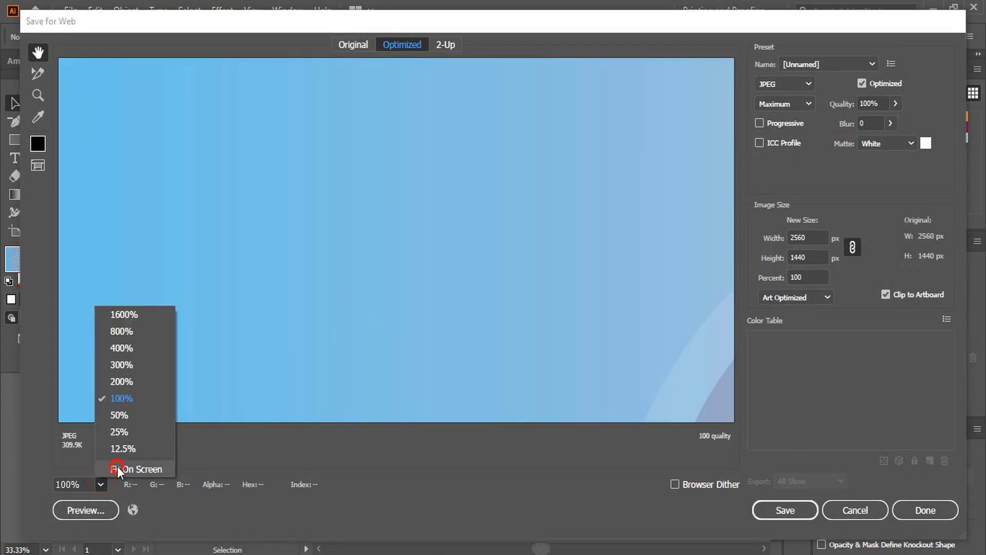
{"action": "left_click", "coordinate": [117, 467]}
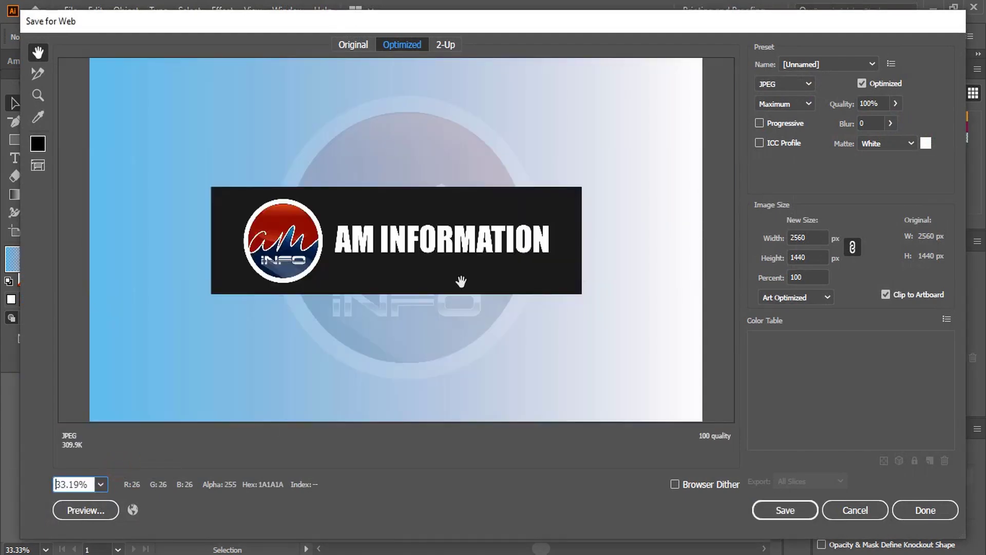
{"action": "left_click", "coordinate": [788, 511]}
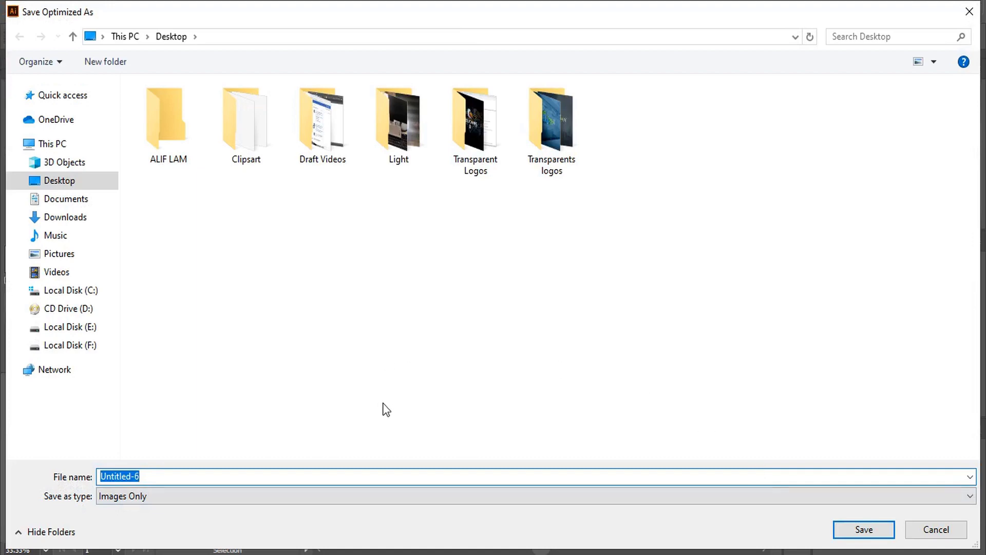
{"action": "type", "text": "YUI"}
{"action": "left_click", "coordinate": [869, 531]}
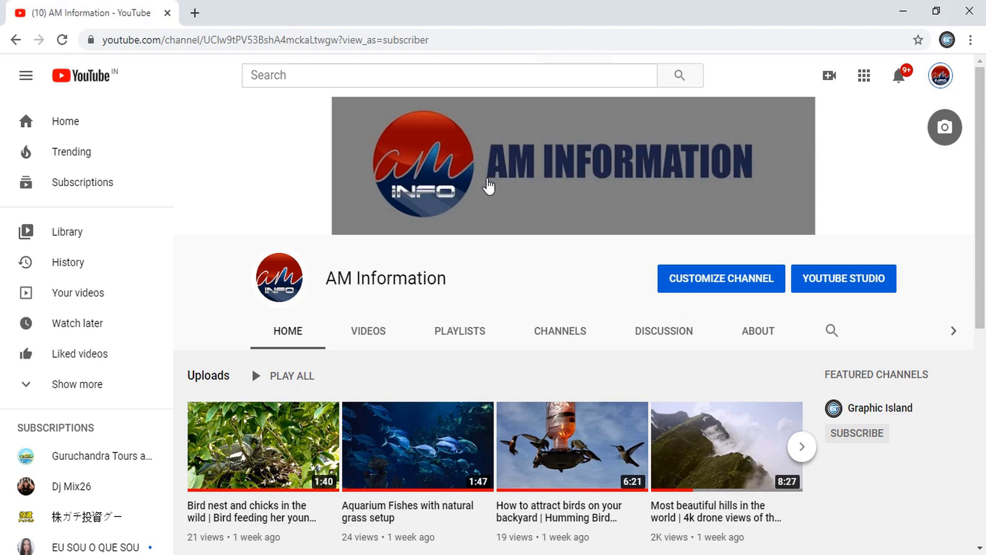
- Replace the channel banner by choosing the YUI image from the Desktop
{"action": "left_click", "coordinate": [946, 128]}
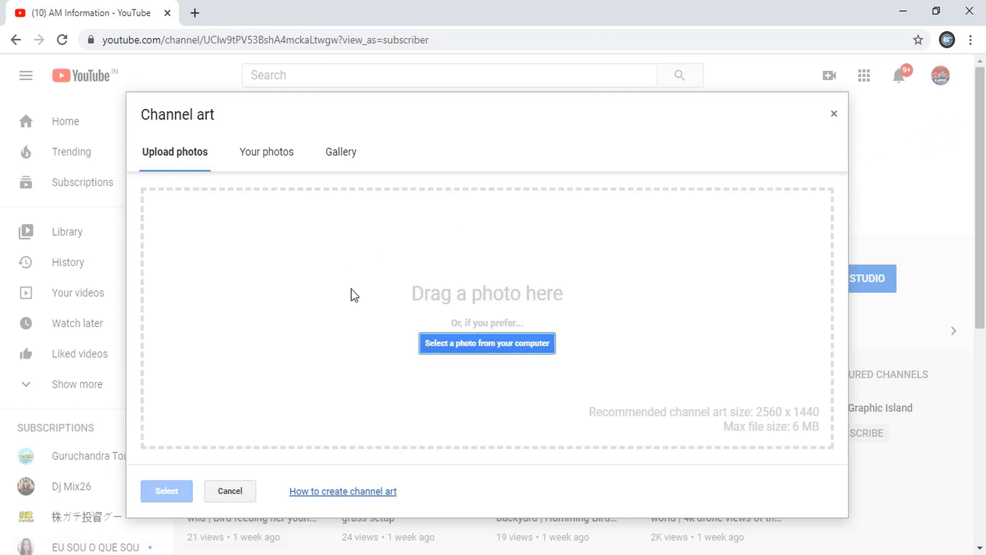
{"action": "left_click", "coordinate": [514, 347]}
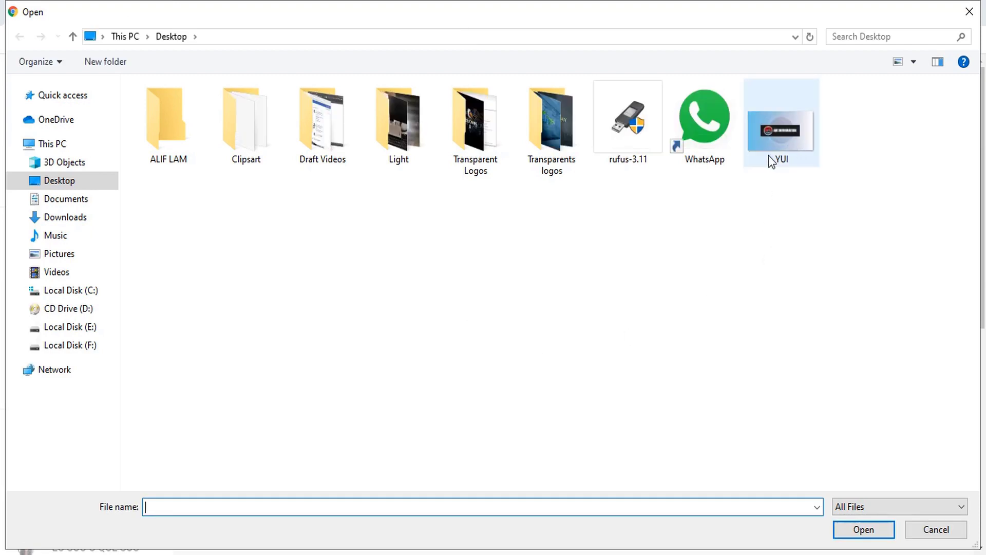
{"action": "left_click", "coordinate": [785, 131]}
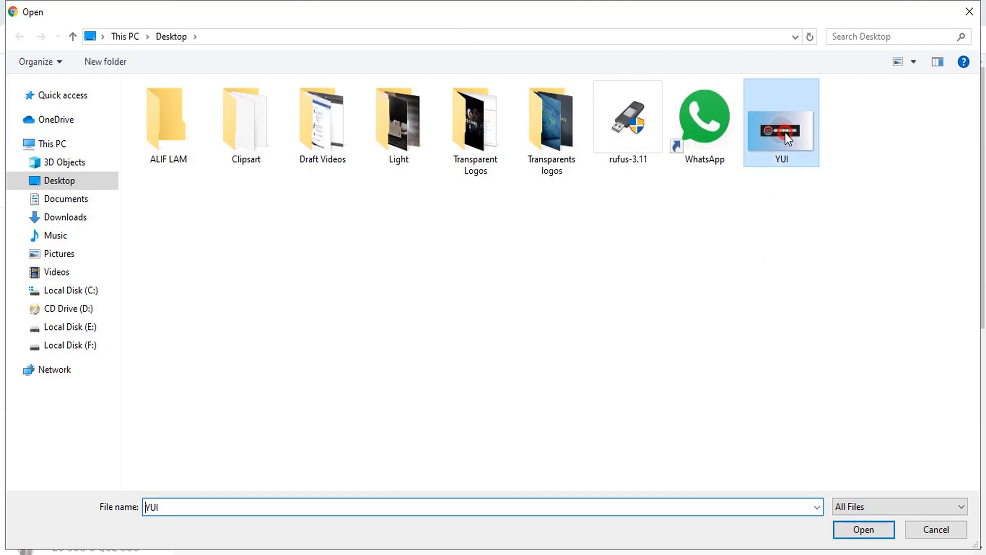
- Upload YUI and apply it as the channel art in the Channel art dialog
{"action": "left_click", "coordinate": [863, 529]}
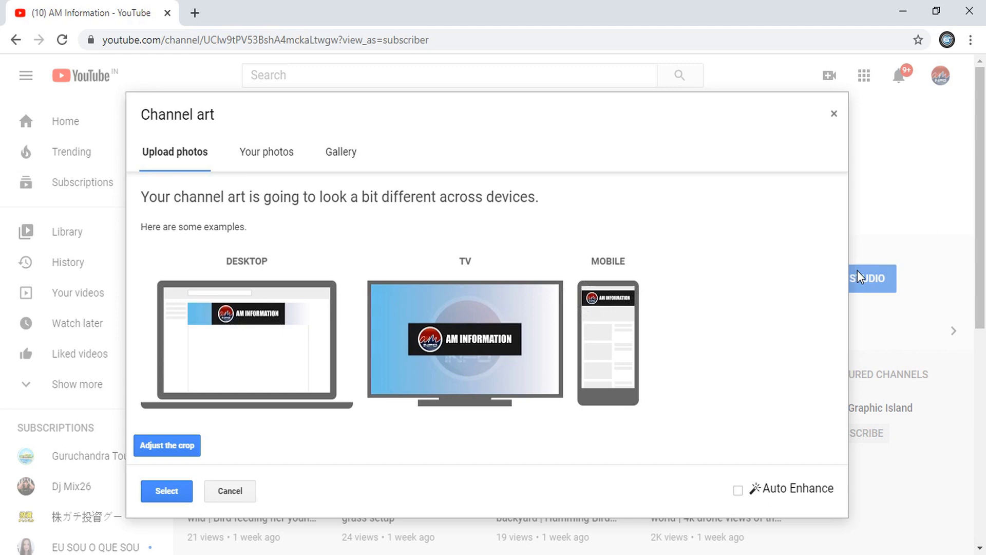
{"action": "left_click", "coordinate": [171, 493]}
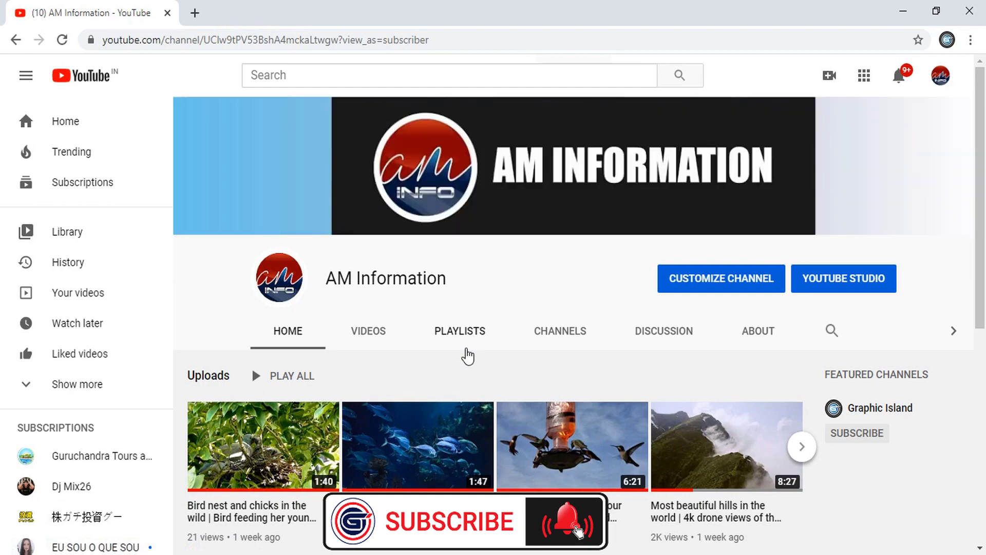
{"action": "mouse_move", "coordinate": [469, 194]}
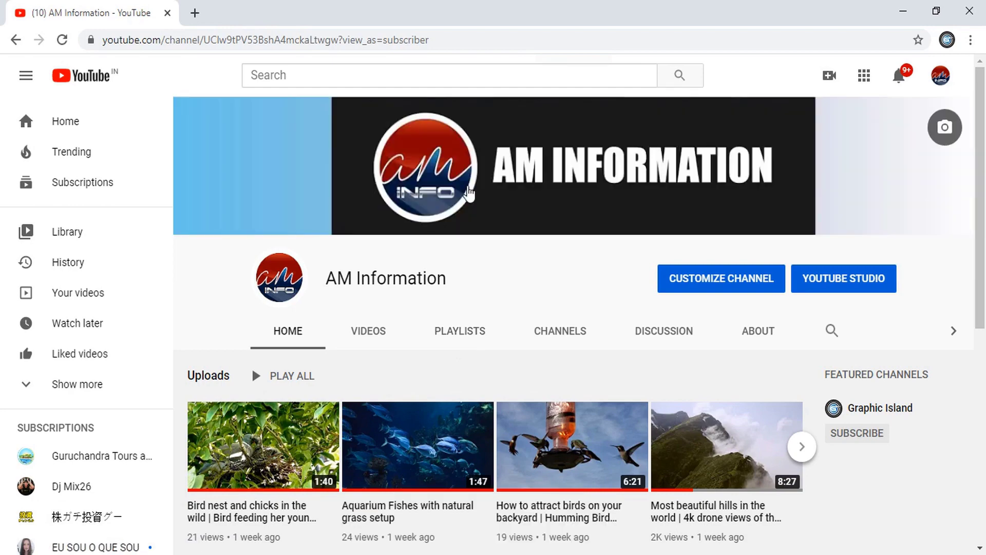